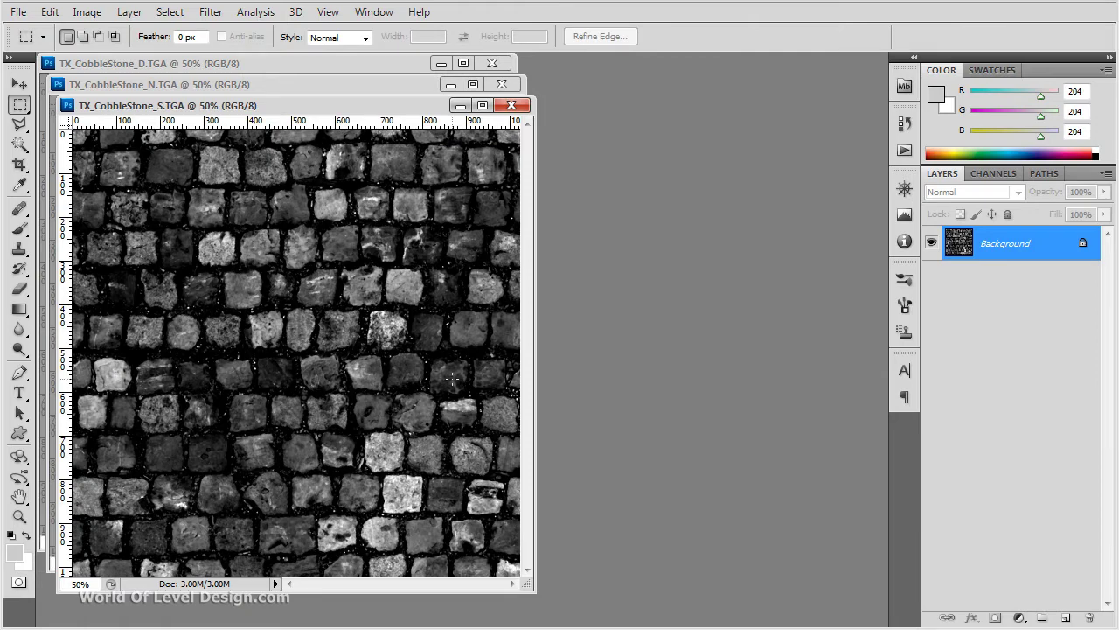
Compare the three cobblestone textures and check the pixel dimensions of TX_CobbleStone_S.TGA.
{"action": "key", "text": "ctrl+Tab"}
{"action": "key", "text": "ctrl+Tab"}
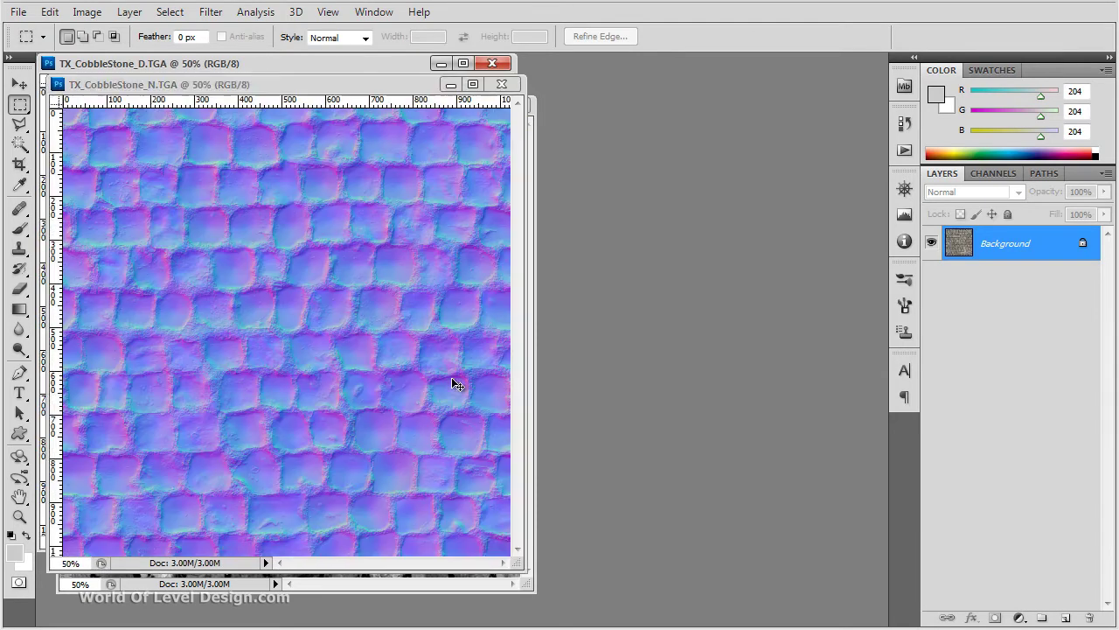
{"action": "key", "text": "ctrl+Tab"}
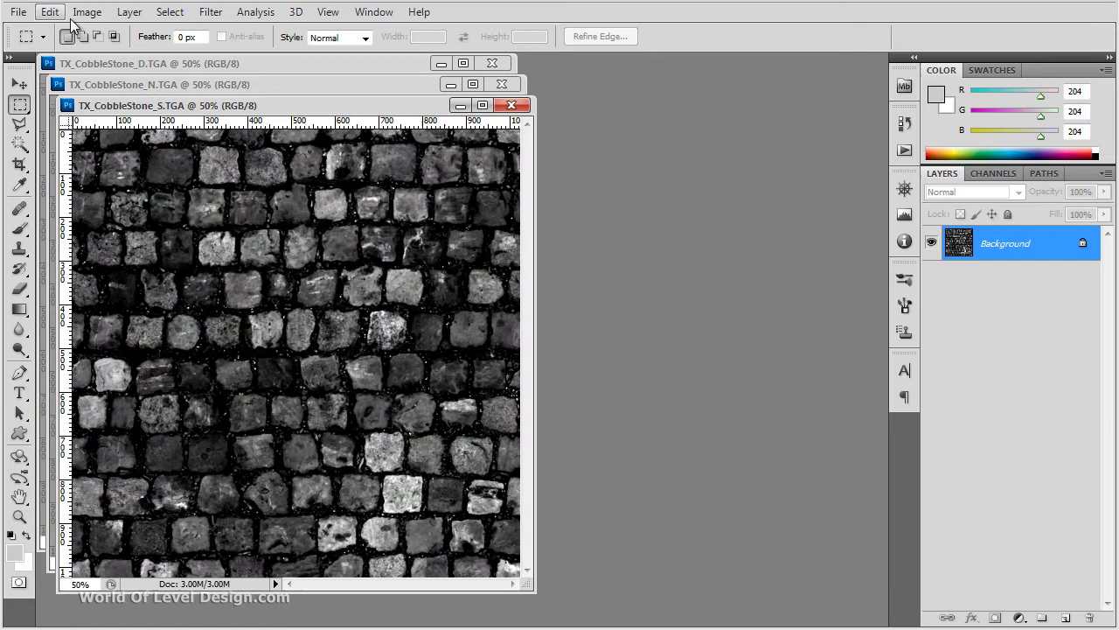
{"action": "left_click", "coordinate": [87, 13]}
{"action": "left_click", "coordinate": [118, 138]}
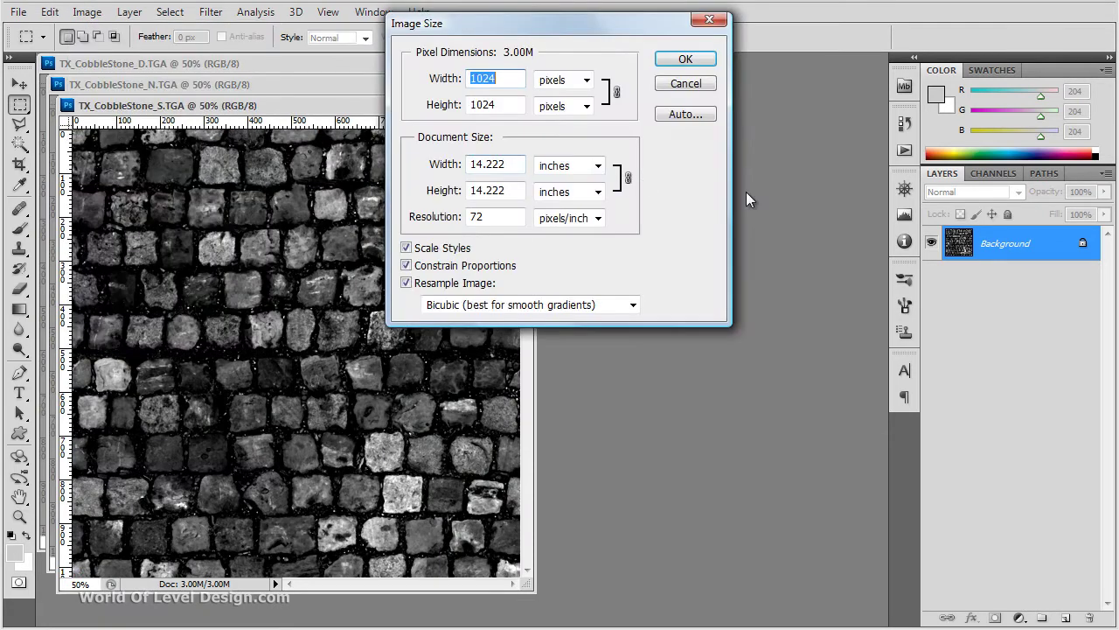
{"action": "left_click", "coordinate": [709, 84]}
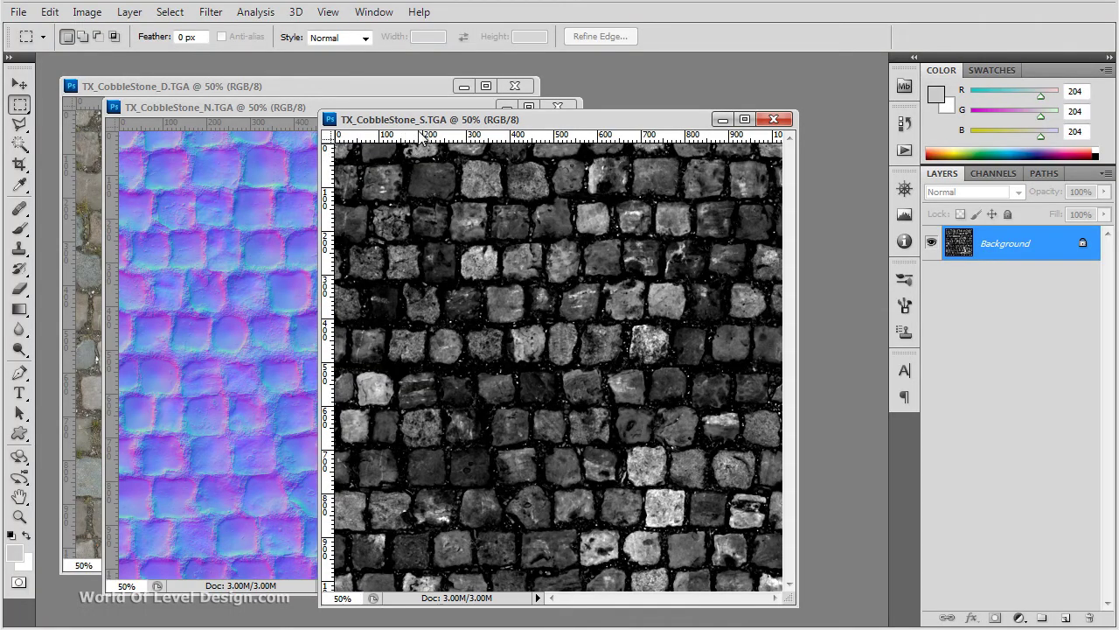
Spread out the texture windows, bring TX_CobbleStone_D.TGA to the front, and choose Targa as its format for saving under the same name.
{"action": "mouse_move", "coordinate": [243, 108]}
{"action": "left_mouse_down"}
{"action": "mouse_move", "coordinate": [258, 101]}
{"action": "mouse_move", "coordinate": [266, 115]}
{"action": "mouse_move", "coordinate": [257, 119]}
{"action": "left_mouse_up"}
{"action": "left_click", "coordinate": [101, 149]}
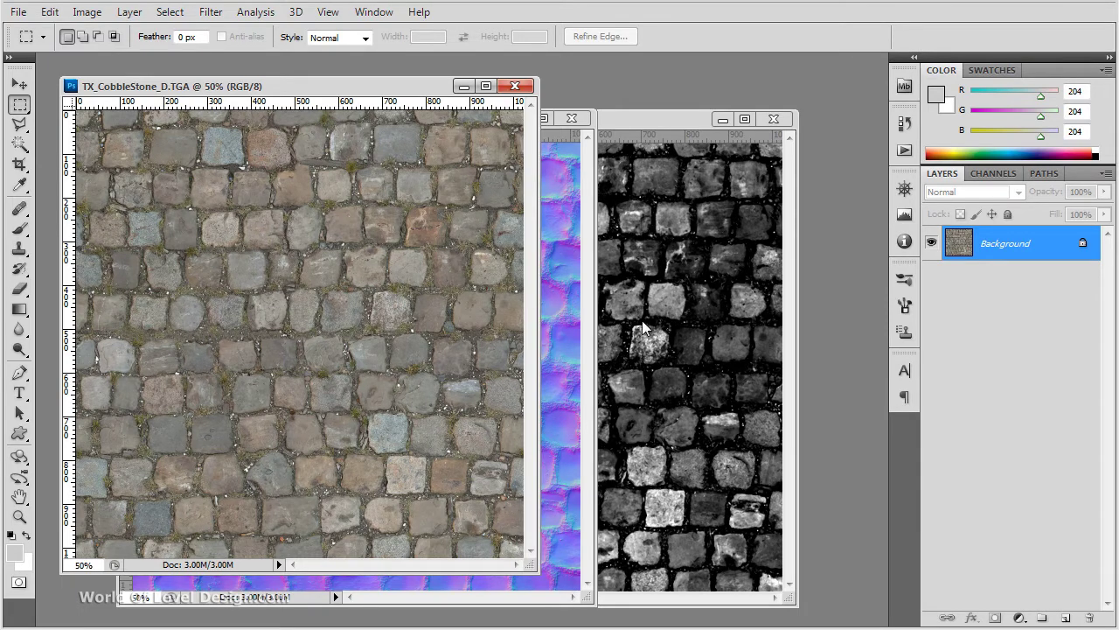
{"action": "left_click", "coordinate": [17, 11]}
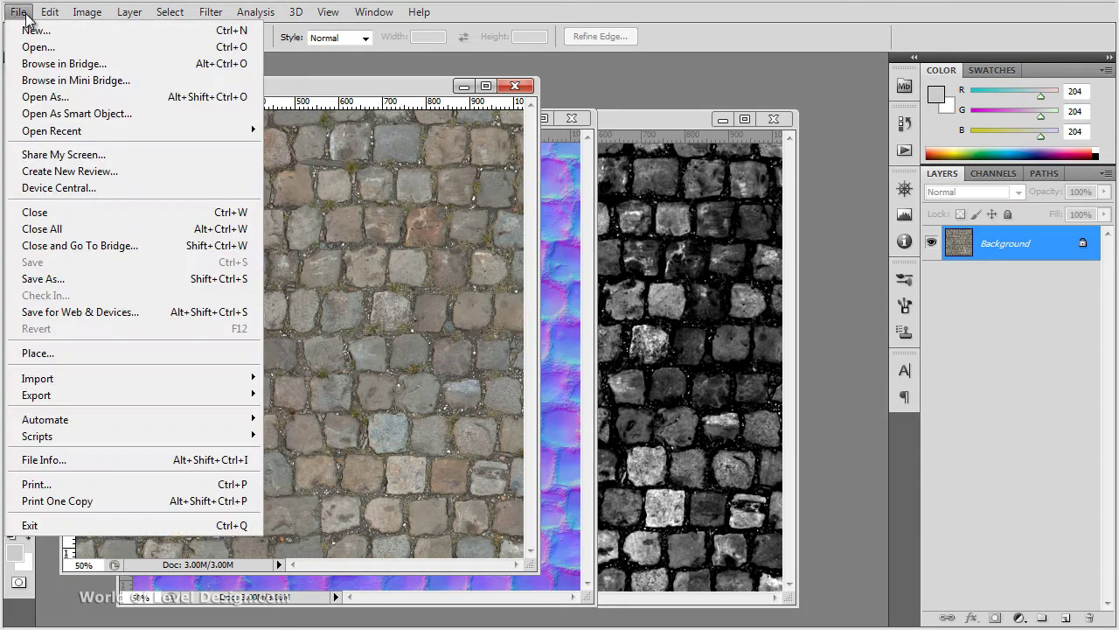
{"action": "left_click", "coordinate": [73, 282]}
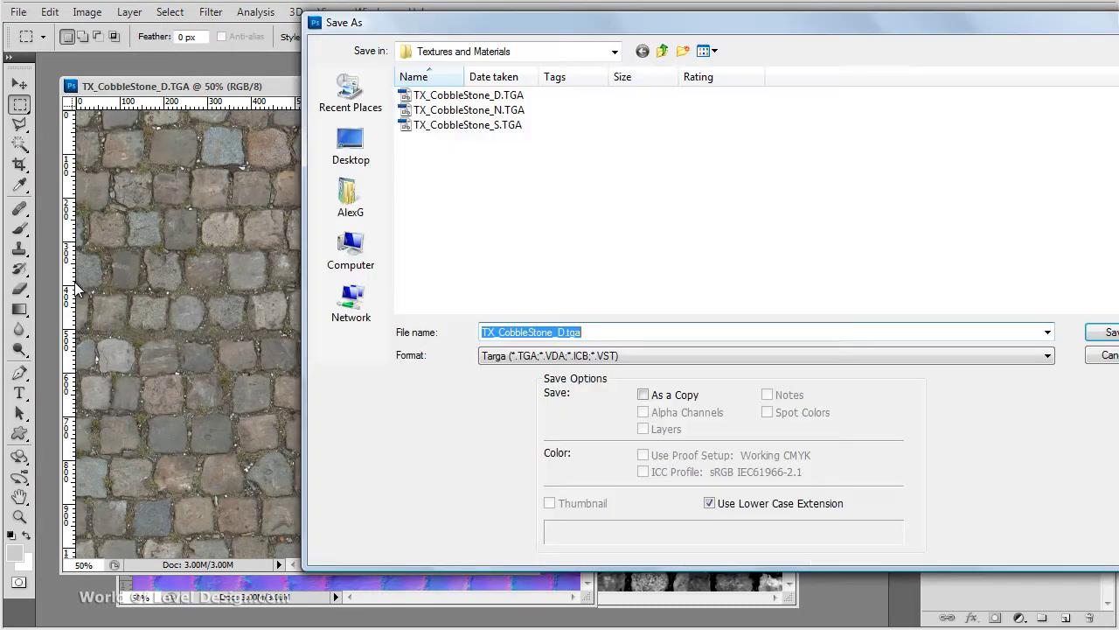
{"action": "left_click_drag", "start_coordinate": [550, 31], "coordinate": [419, 66]}
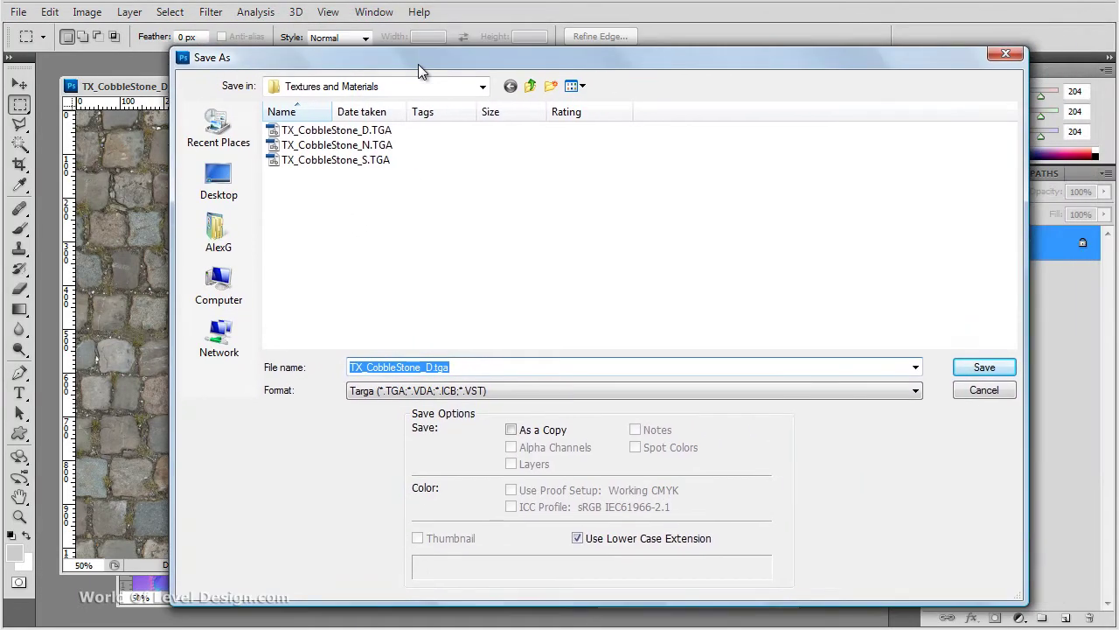
{"action": "left_click", "coordinate": [440, 393]}
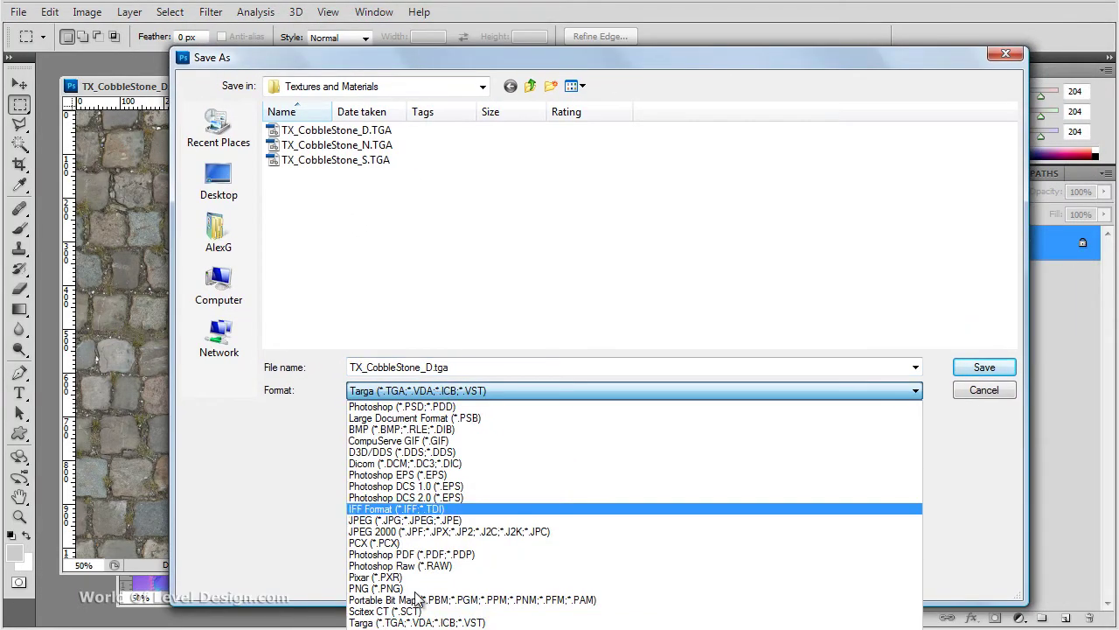
{"action": "left_click", "coordinate": [413, 622]}
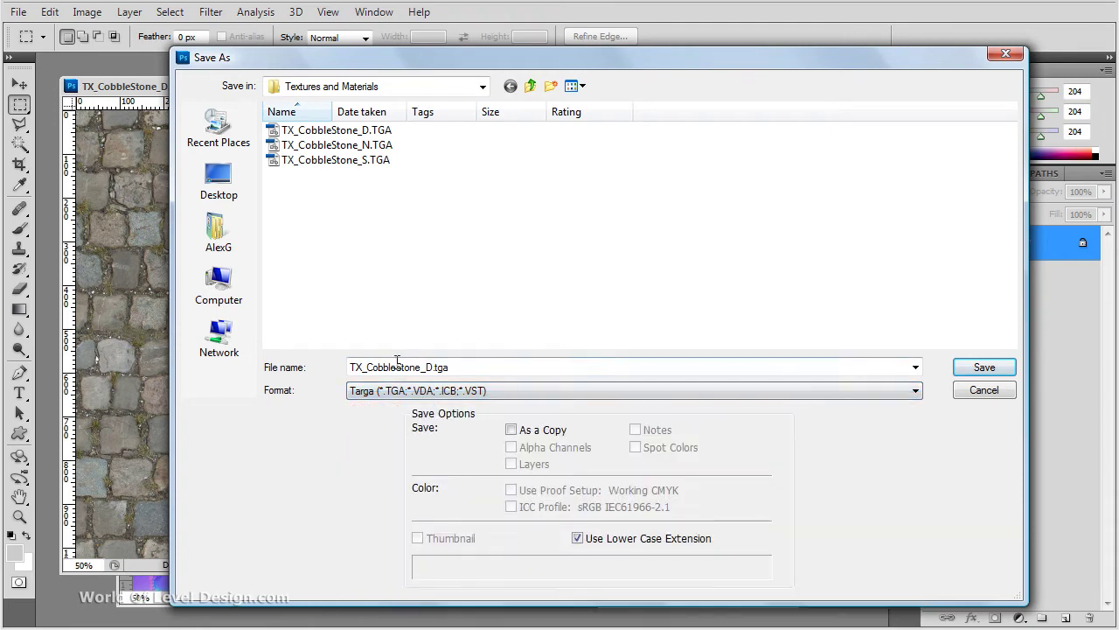
Save the diffuse texture over the existing TX_CobbleStone_D file at 24 bits/pixel without compression.
{"action": "left_click", "coordinate": [979, 369]}
{"action": "left_click", "coordinate": [549, 238]}
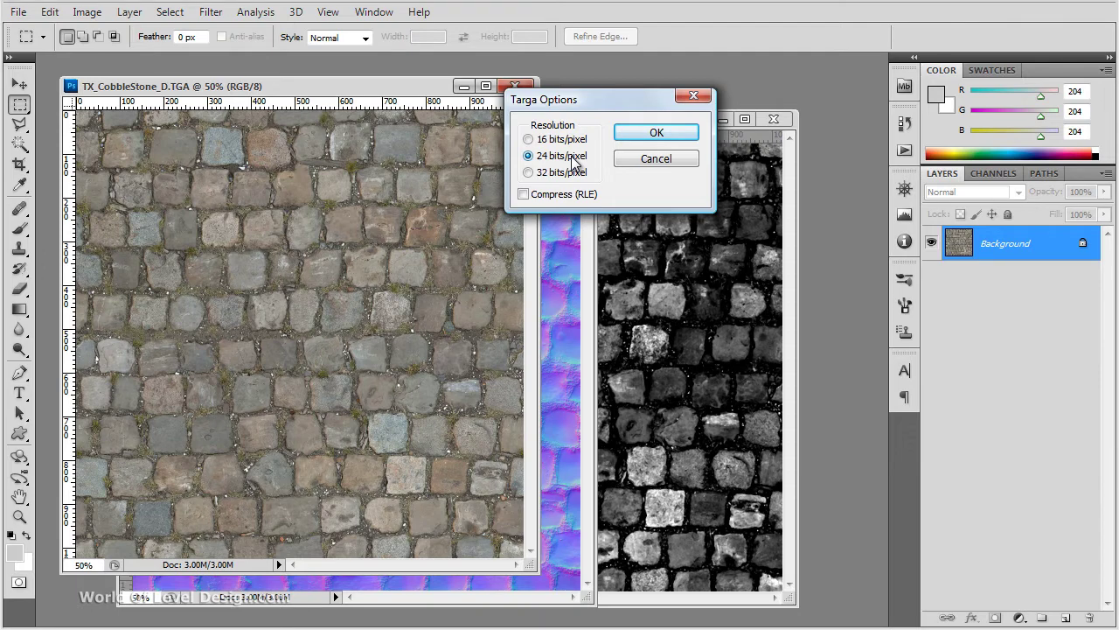
{"action": "left_click", "coordinate": [558, 175]}
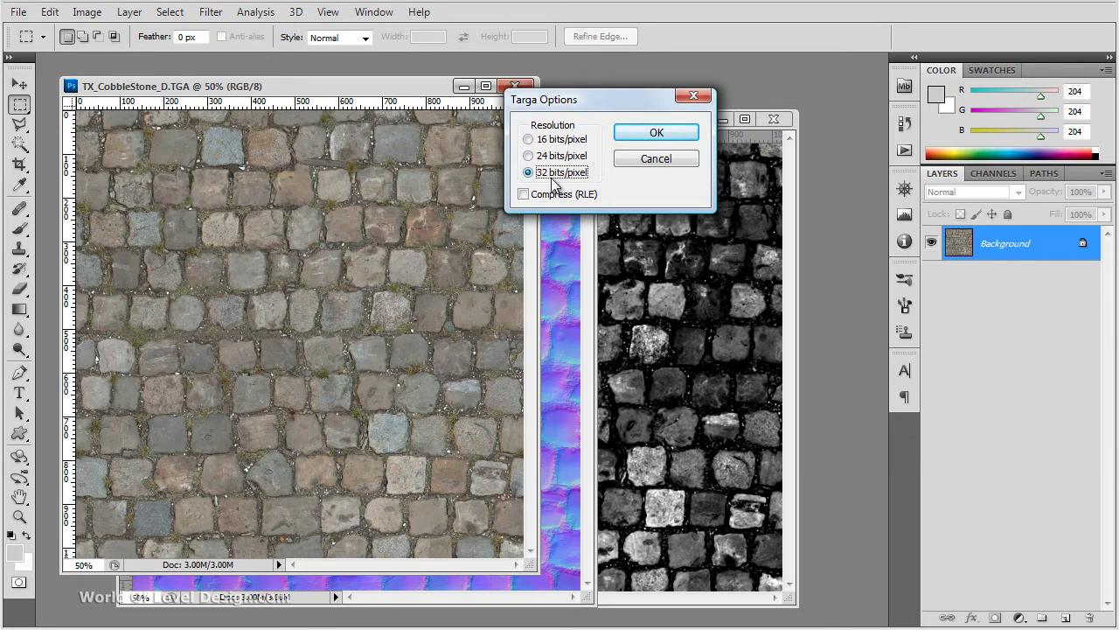
{"action": "left_click", "coordinate": [532, 158]}
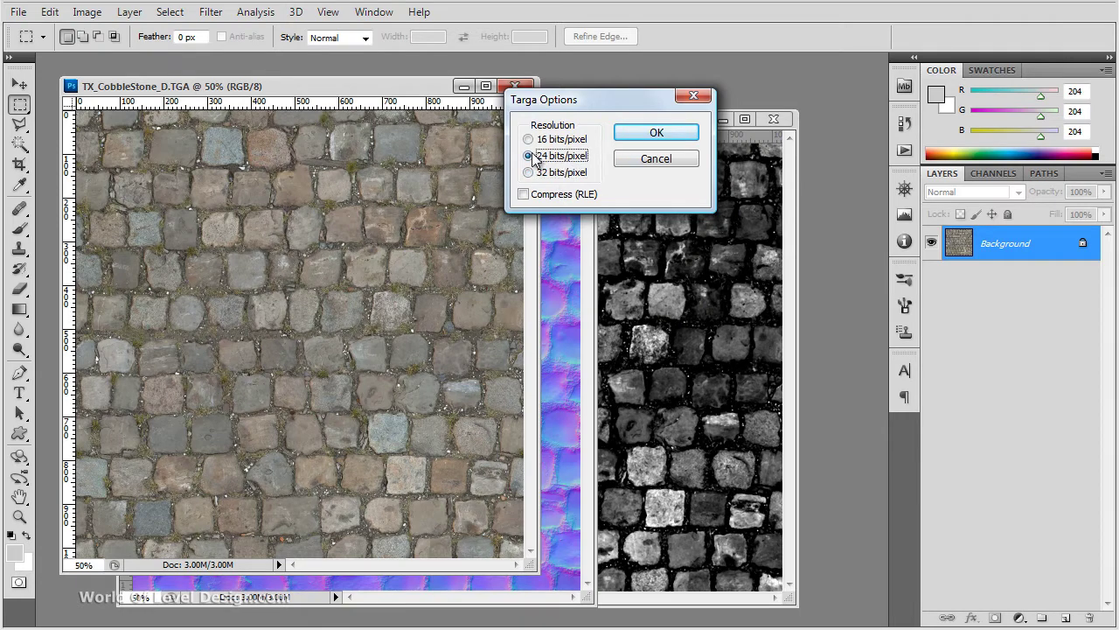
{"action": "left_click", "coordinate": [661, 133]}
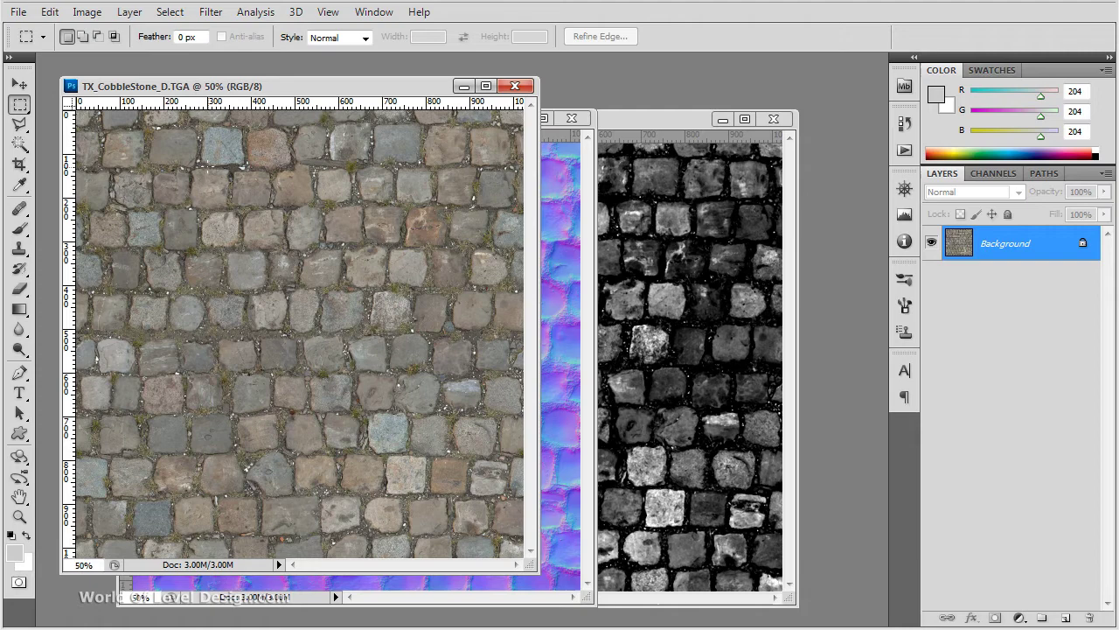
Check the color mode options for the diffuse texture.
{"action": "left_click", "coordinate": [89, 13]}
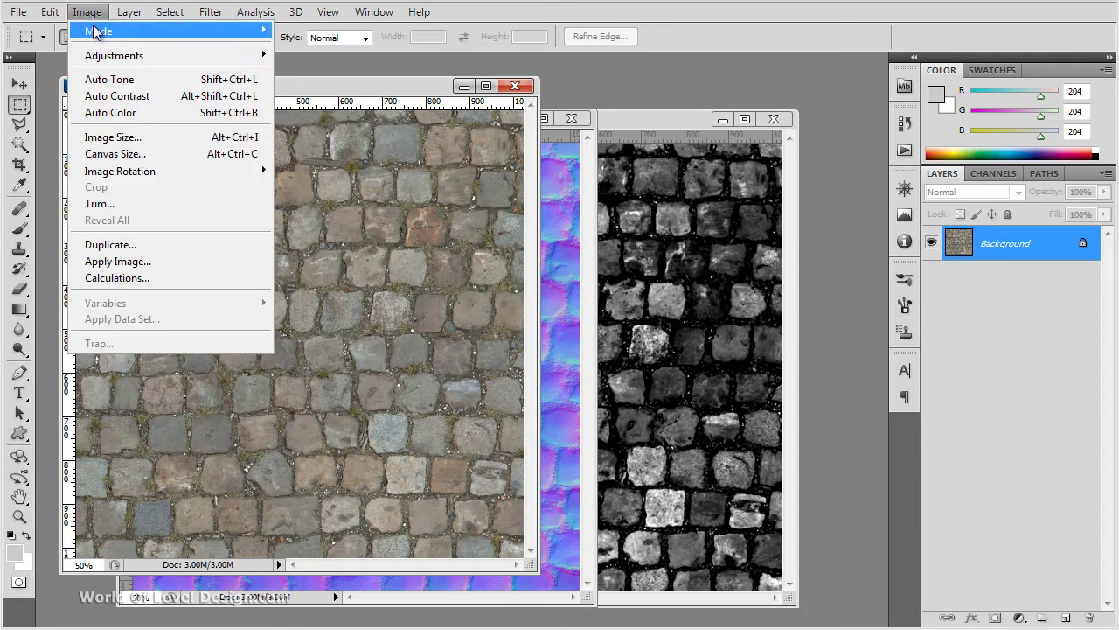
{"action": "mouse_move", "coordinate": [100, 33]}
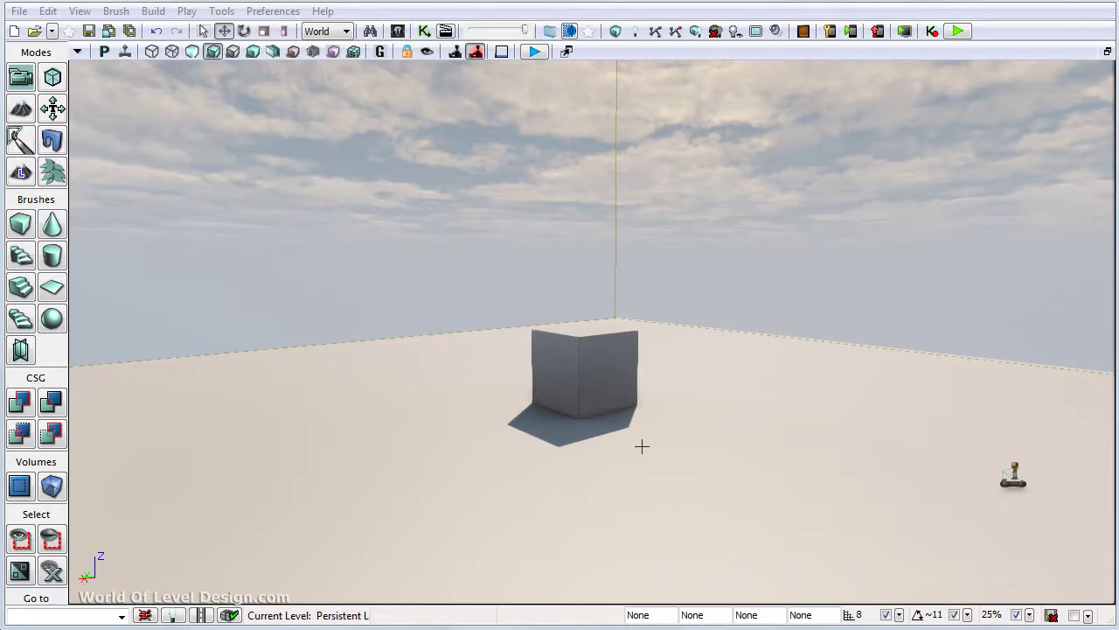
In the UDK editor, start importing TX_CobbleStone_D.TGA from the WoLD Tutorial Assets\UDK\Textures and Materials folder.
{"action": "left_click", "coordinate": [399, 33]}
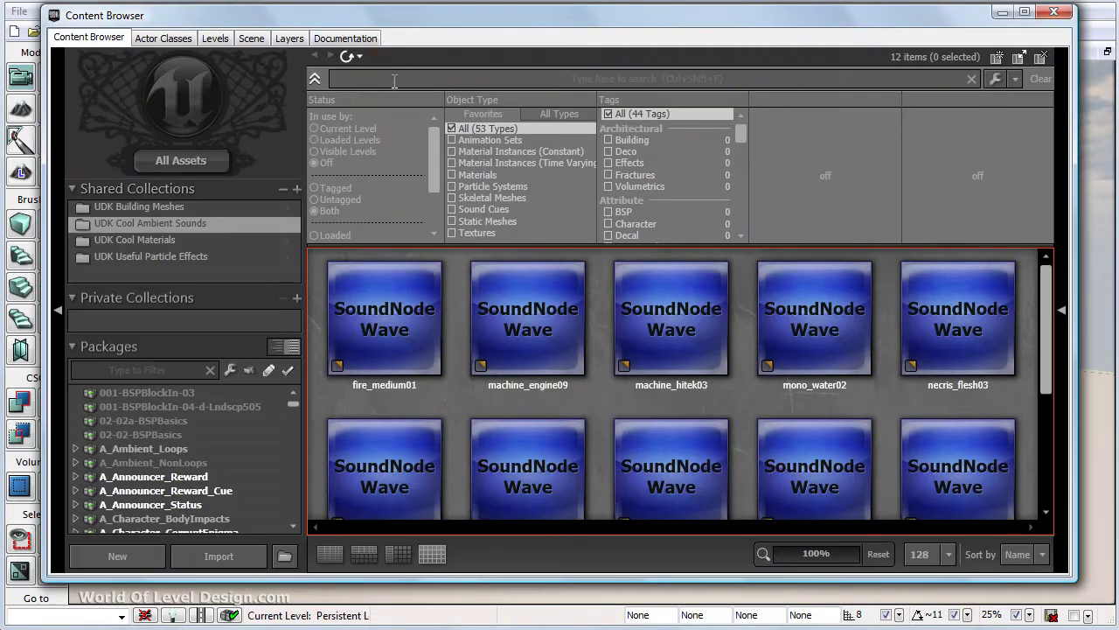
{"action": "left_click", "coordinate": [226, 557]}
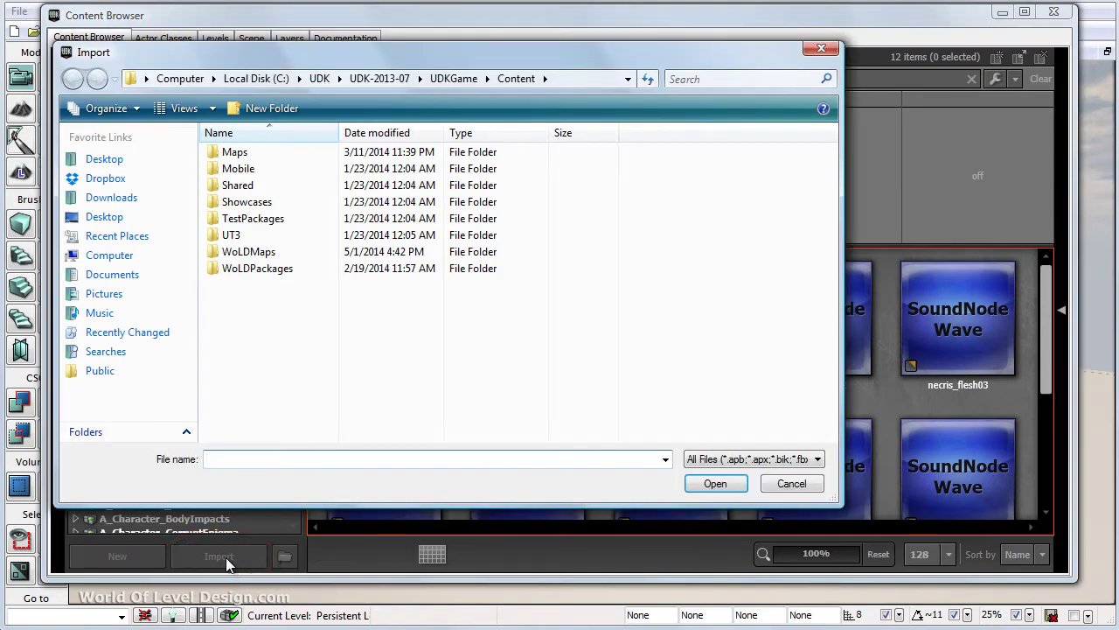
{"action": "left_click", "coordinate": [569, 75]}
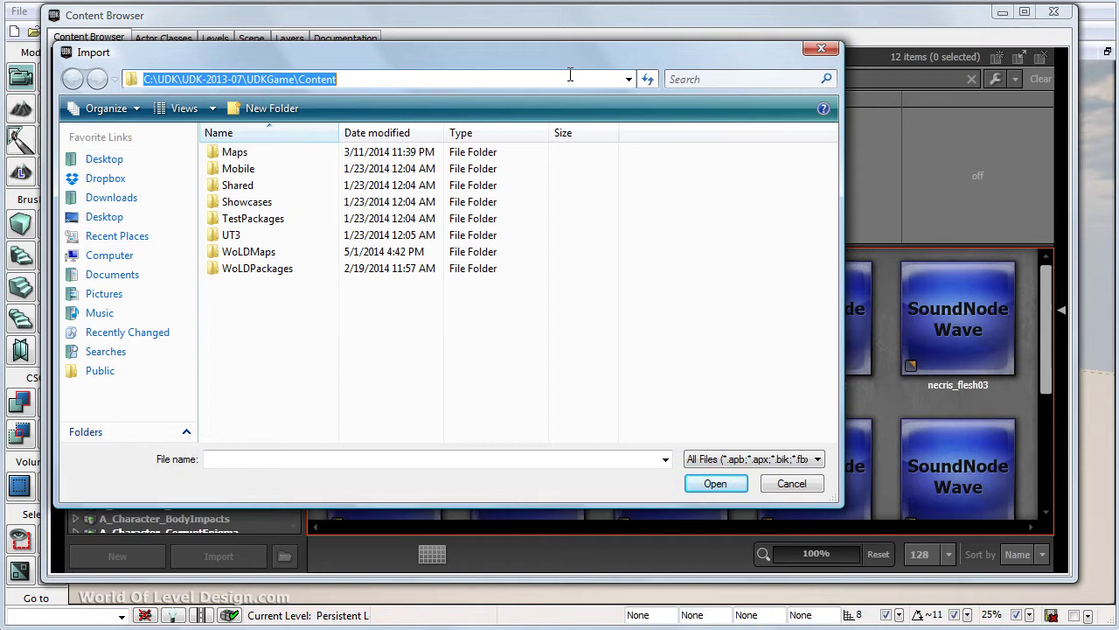
{"action": "type", "text": "C:\\Users\\AlexG\\Documents\\WoLD Tutorial Assets\\UDK\\Textures and Materials"}
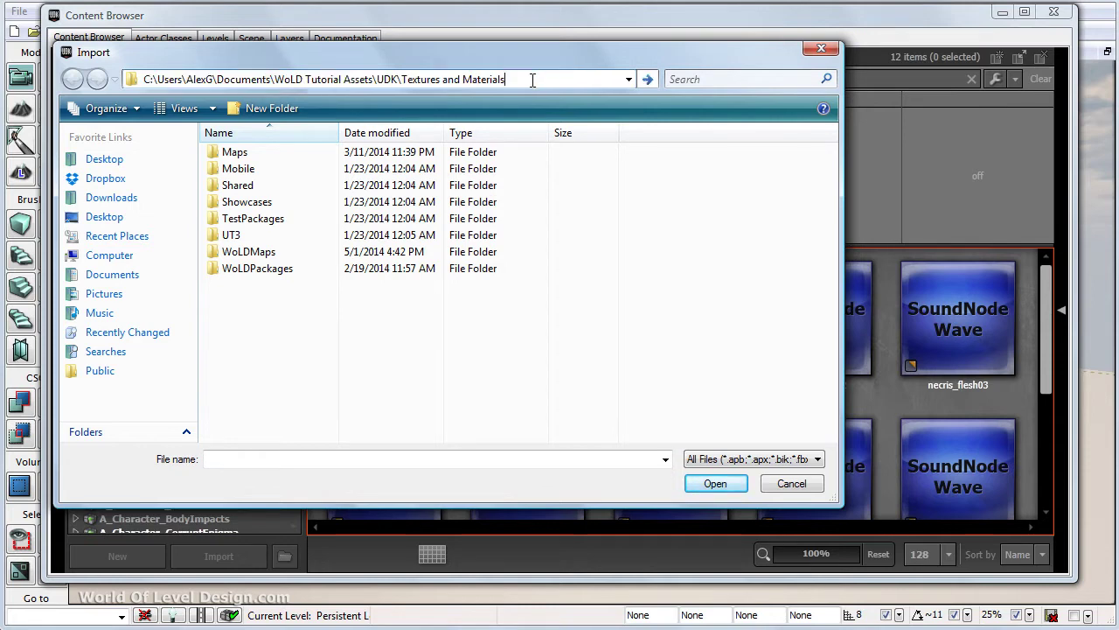
{"action": "key", "text": "Return"}
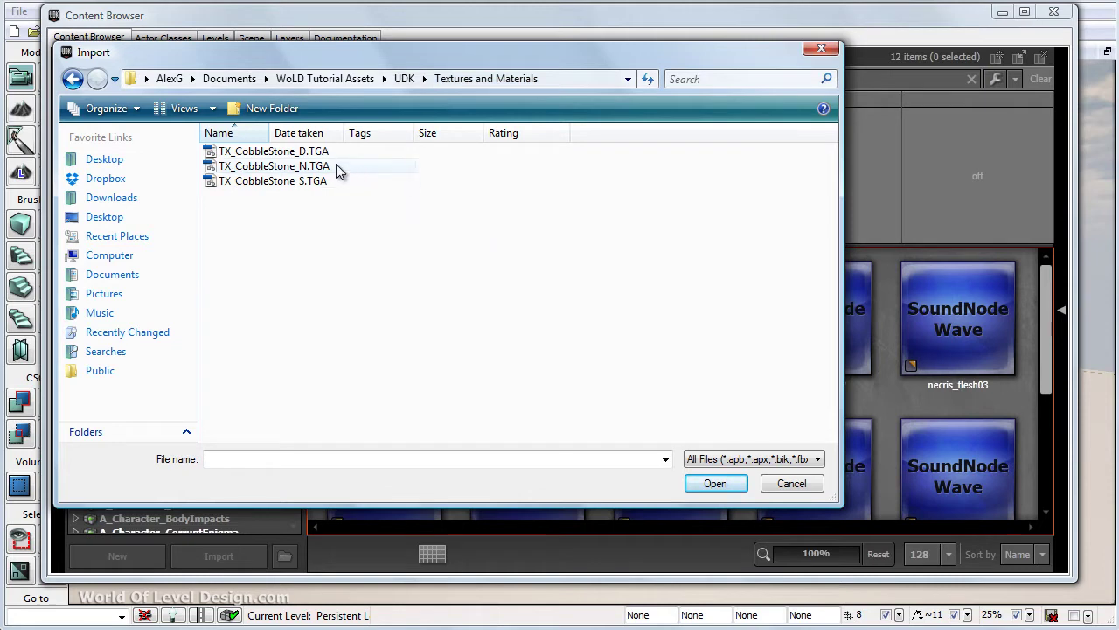
{"action": "left_click", "coordinate": [315, 153]}
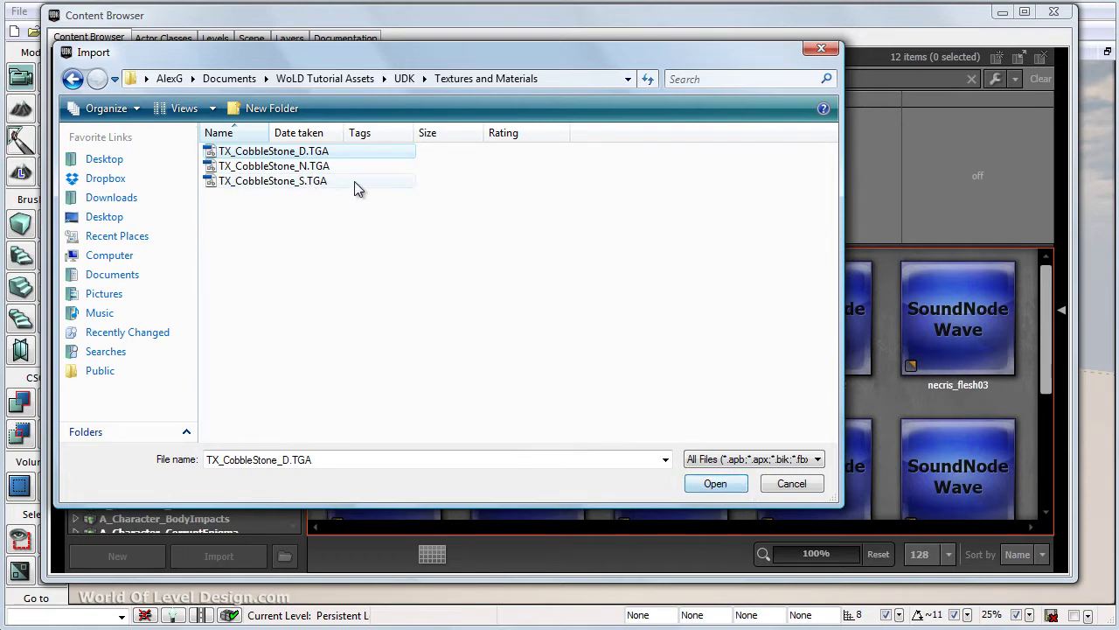
{"action": "left_click", "coordinate": [699, 483]}
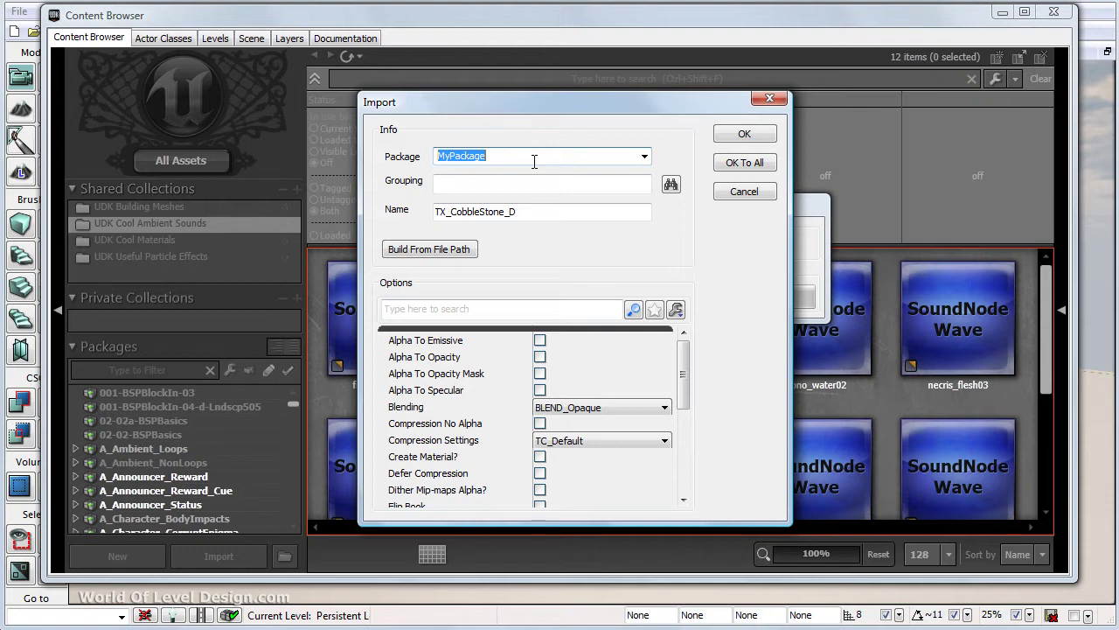
Switch to the file explorer and examine the package files in UDK-2013-07\UDKGame\Content\UT3\Environments.
{"action": "key", "text": "alt+Tab"}
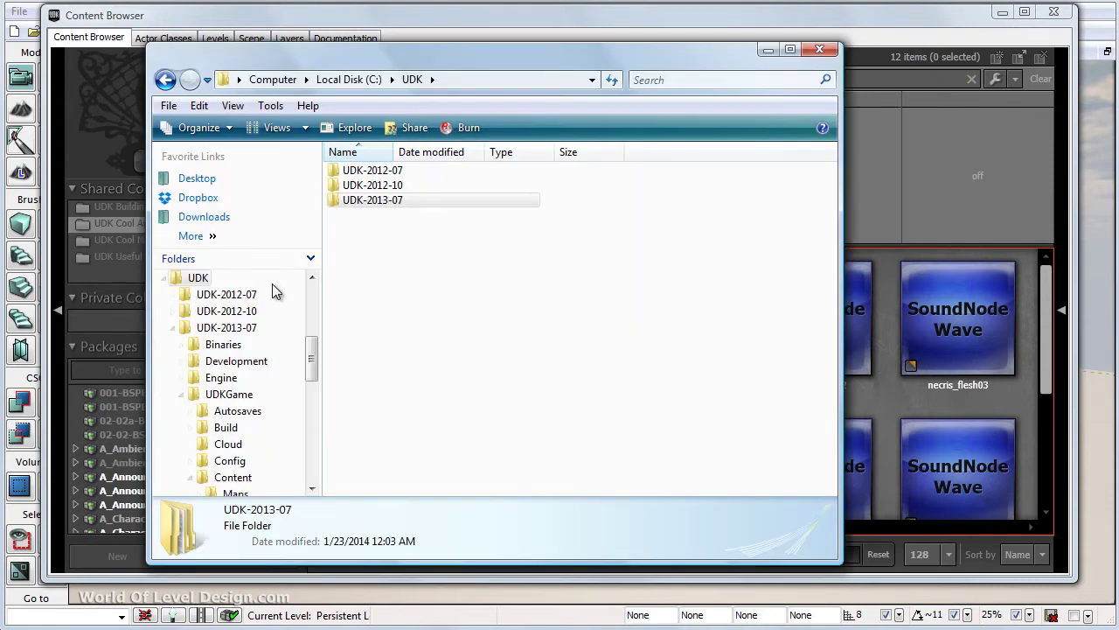
{"action": "double_click", "coordinate": [378, 201]}
{"action": "double_click", "coordinate": [382, 215]}
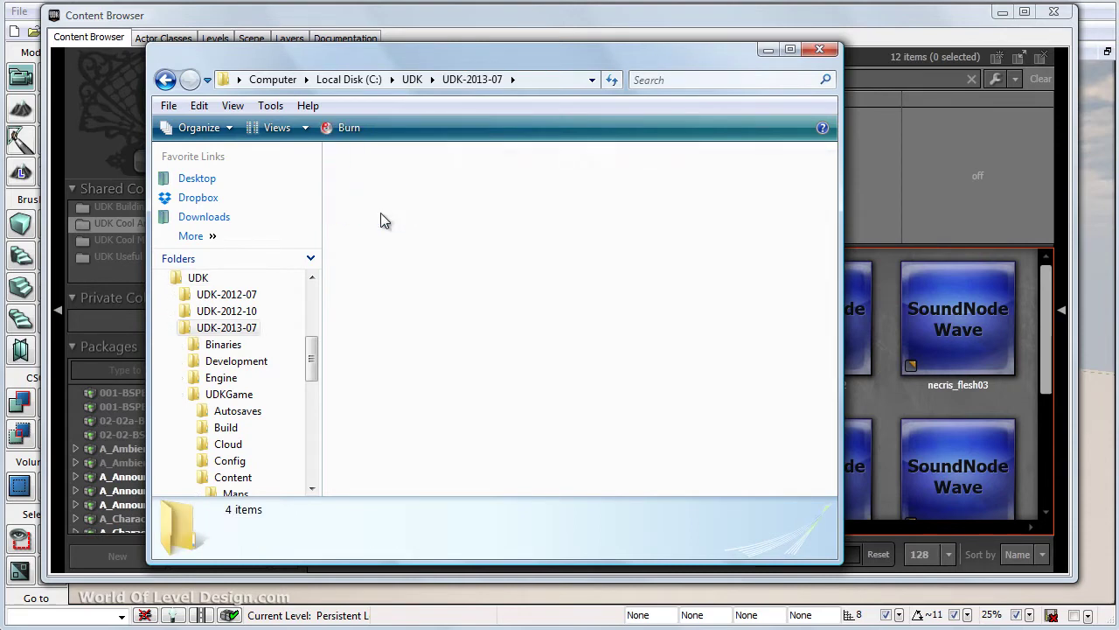
{"action": "double_click", "coordinate": [383, 229]}
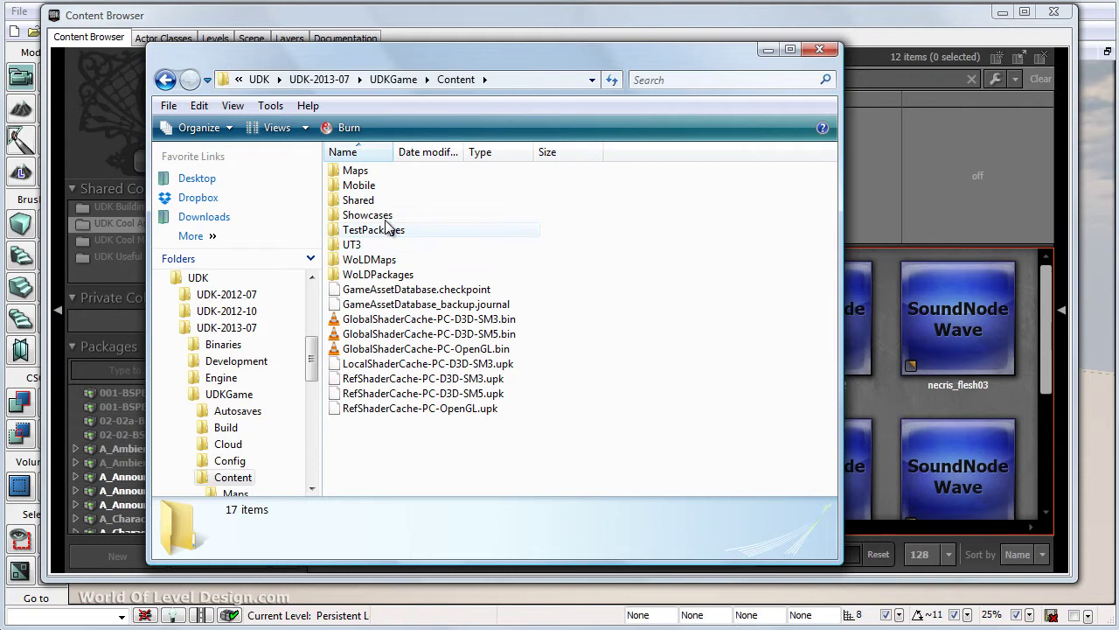
{"action": "double_click", "coordinate": [355, 245]}
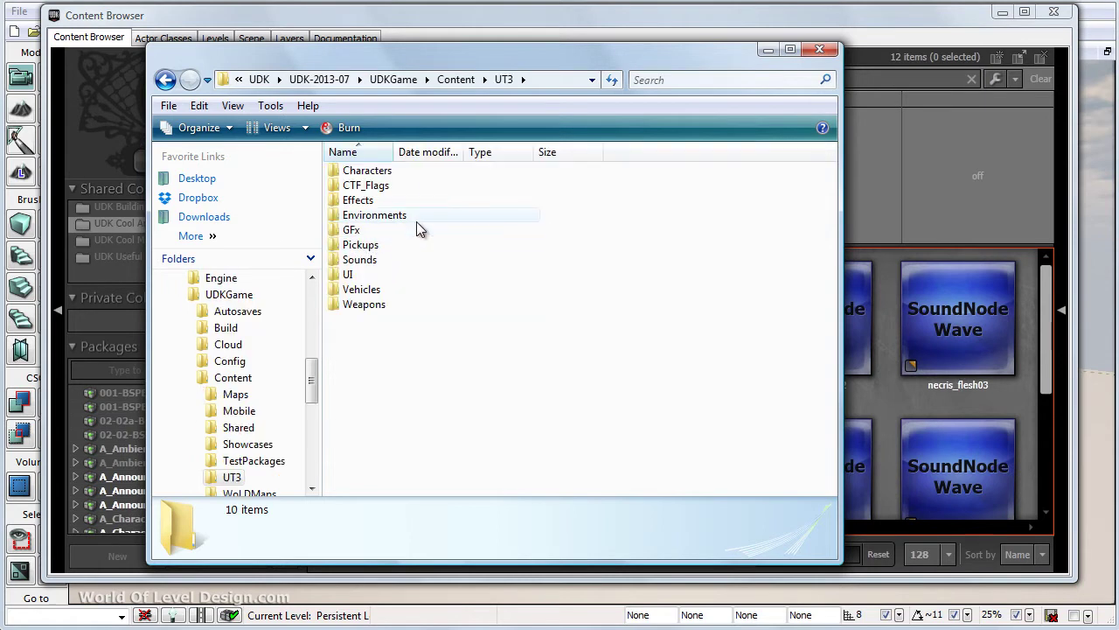
{"action": "double_click", "coordinate": [399, 215]}
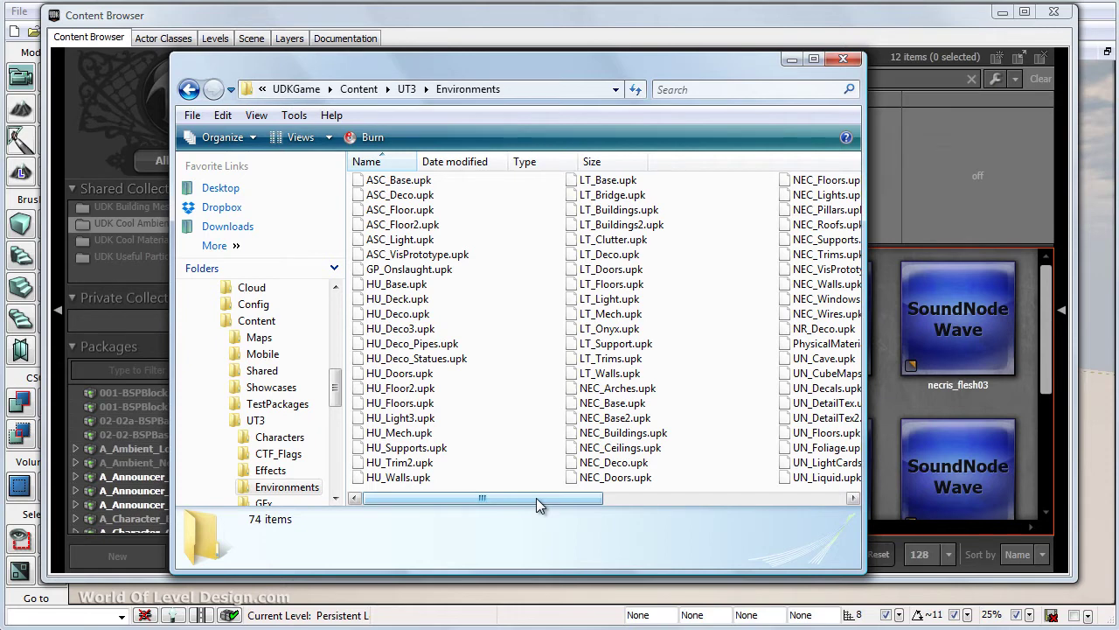
{"action": "left_click_drag", "start_coordinate": [536, 497], "coordinate": [593, 501]}
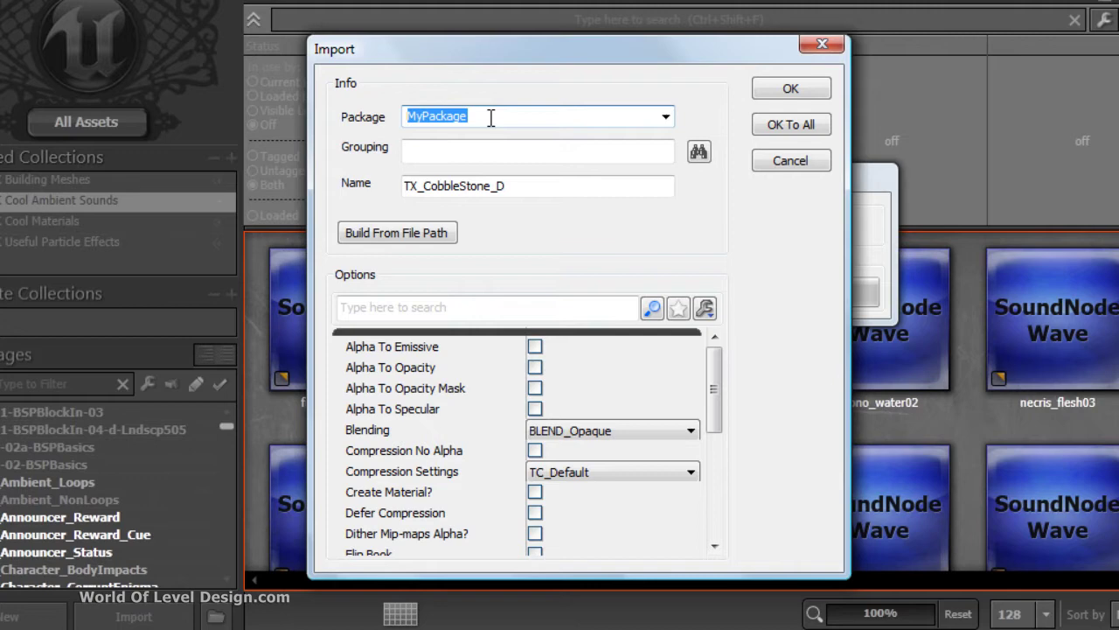
Set the import package to WoLDTutorials and the grouping to Textures.
{"action": "type", "text": "WoLD"}
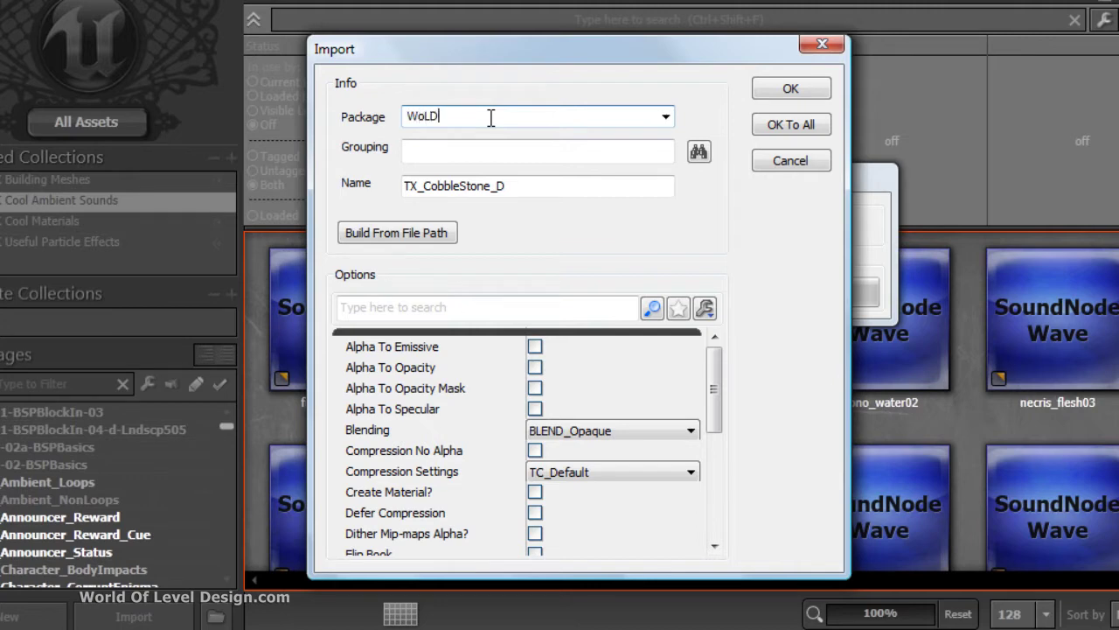
{"action": "type", "text": "Tutorials"}
{"action": "left_click", "coordinate": [439, 148]}
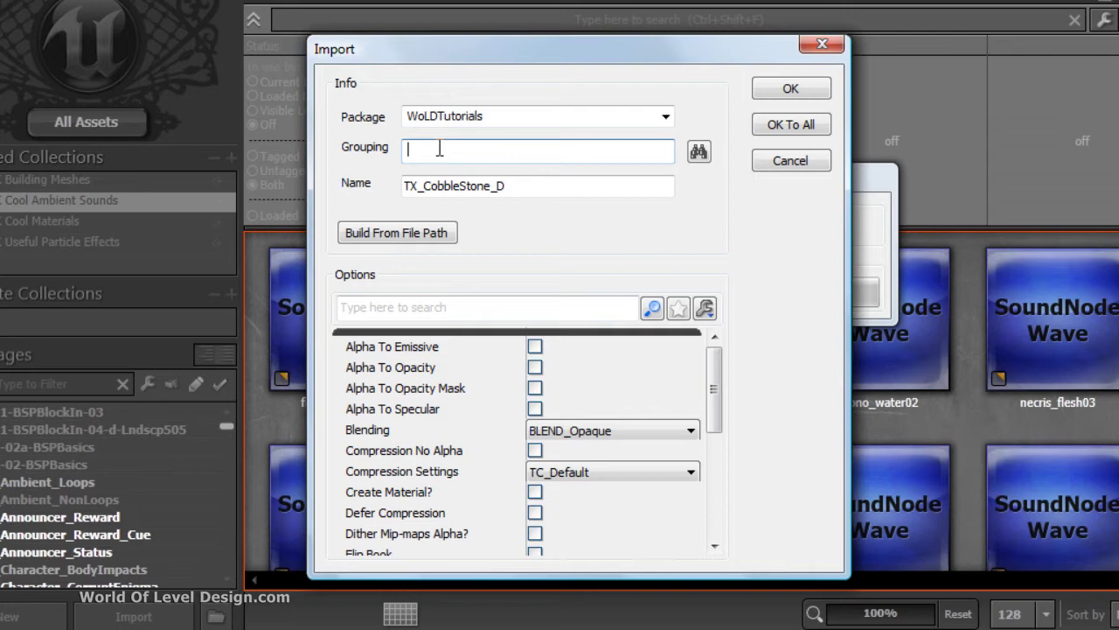
{"action": "type", "text": "Textures"}
Review the TX prefix and the rest of the import name TX_CobbleStone_D, along with the texture import options.
{"action": "left_click", "coordinate": [429, 182]}
{"action": "key", "text": "Home"}
{"action": "key", "text": "shift+Right"}
{"action": "key", "text": "shift+Right"}
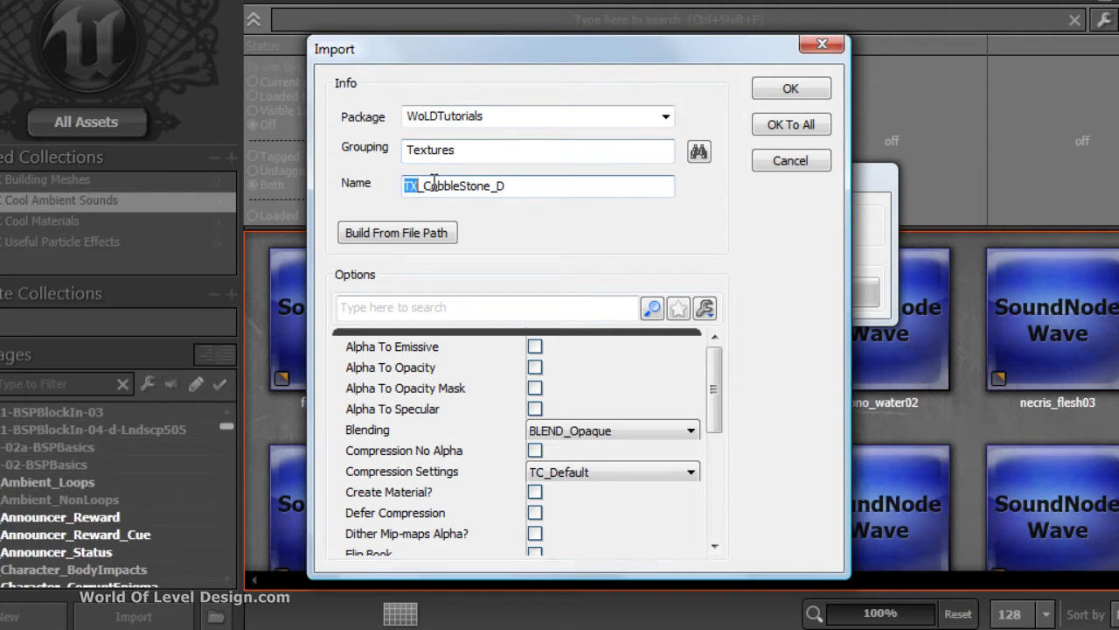
{"action": "key", "text": "shift+End"}
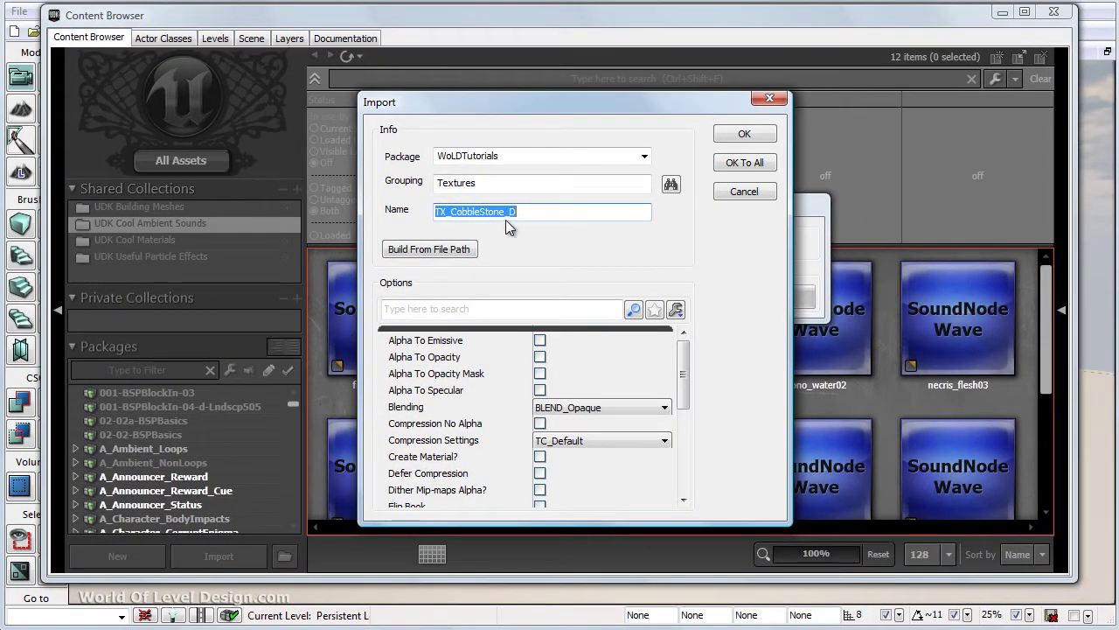
{"action": "left_click", "coordinate": [551, 212]}
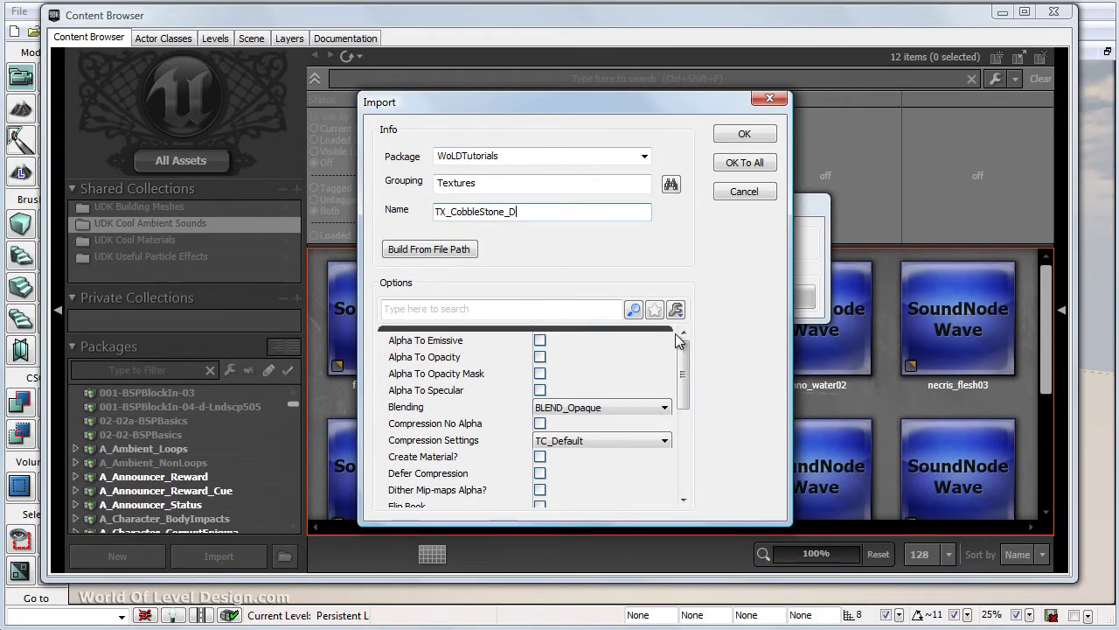
{"action": "left_click_drag", "start_coordinate": [686, 352], "coordinate": [664, 361]}
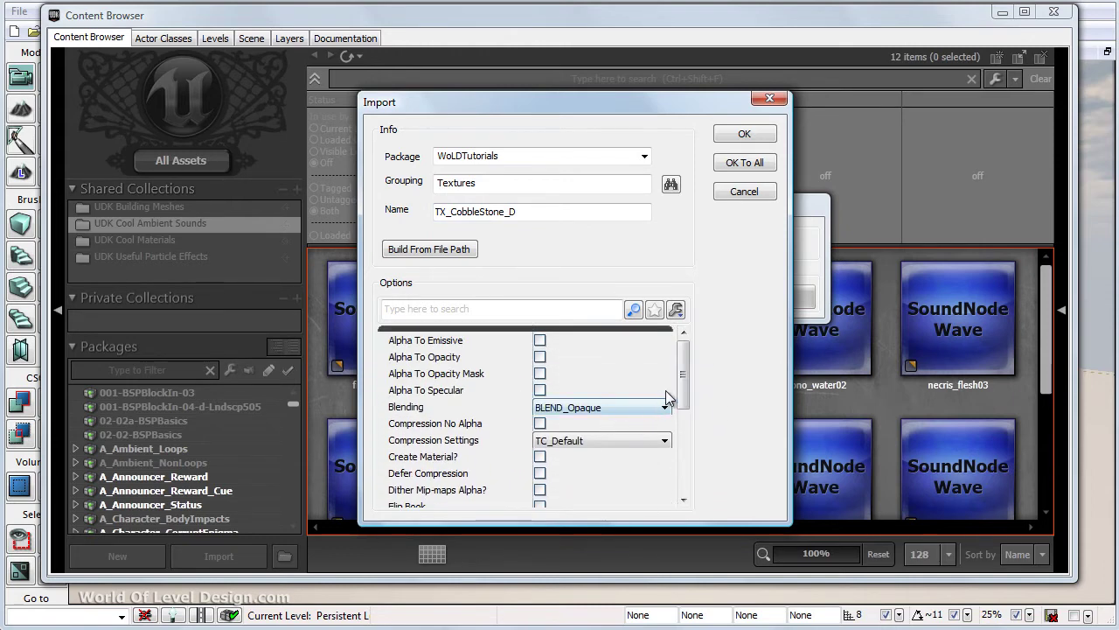
Import TX_CobbleStone_D into the Textures group of WoLDTutorials with the default options and locate that group in the package list.
{"action": "scroll", "coordinate": [683, 385], "scroll_direction": "down", "scroll_amount": 2}
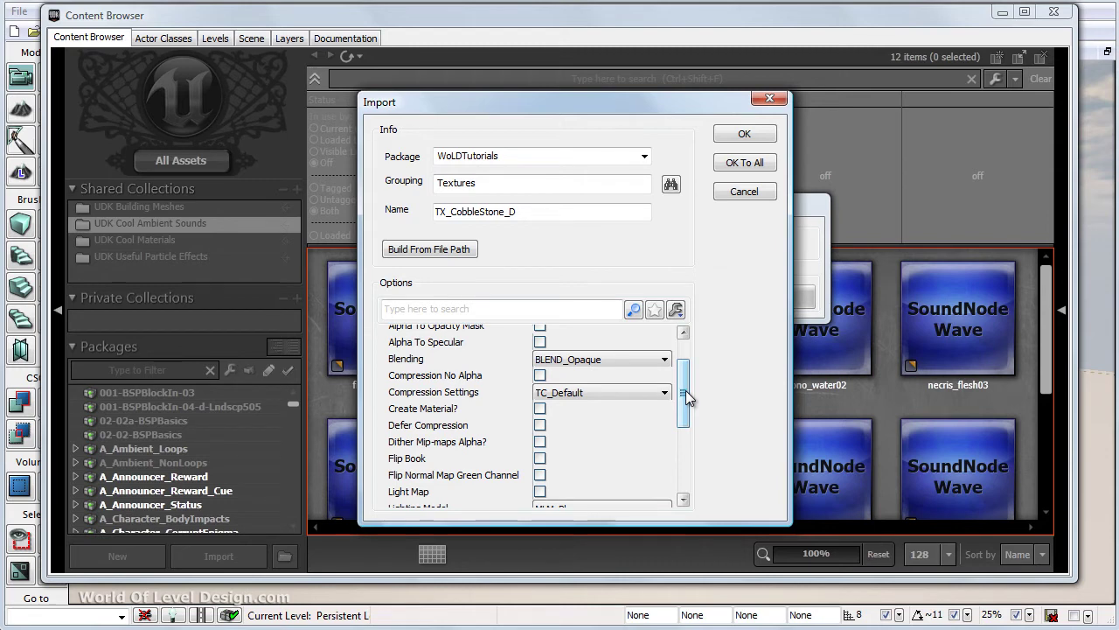
{"action": "scroll", "coordinate": [685, 390], "scroll_direction": "up", "scroll_amount": 2}
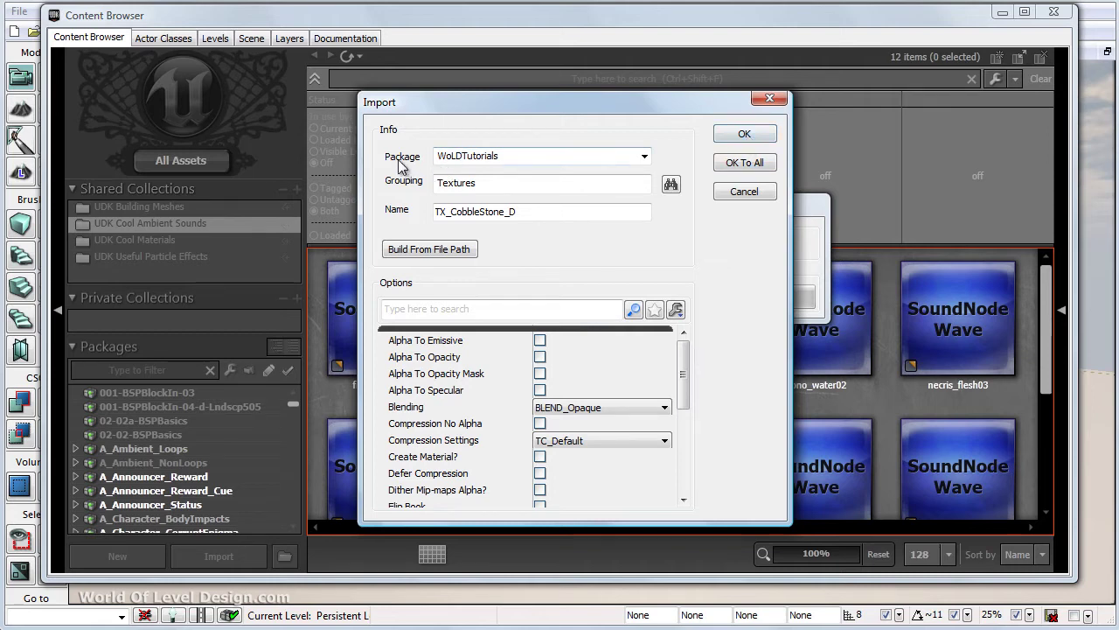
{"action": "left_click", "coordinate": [497, 153]}
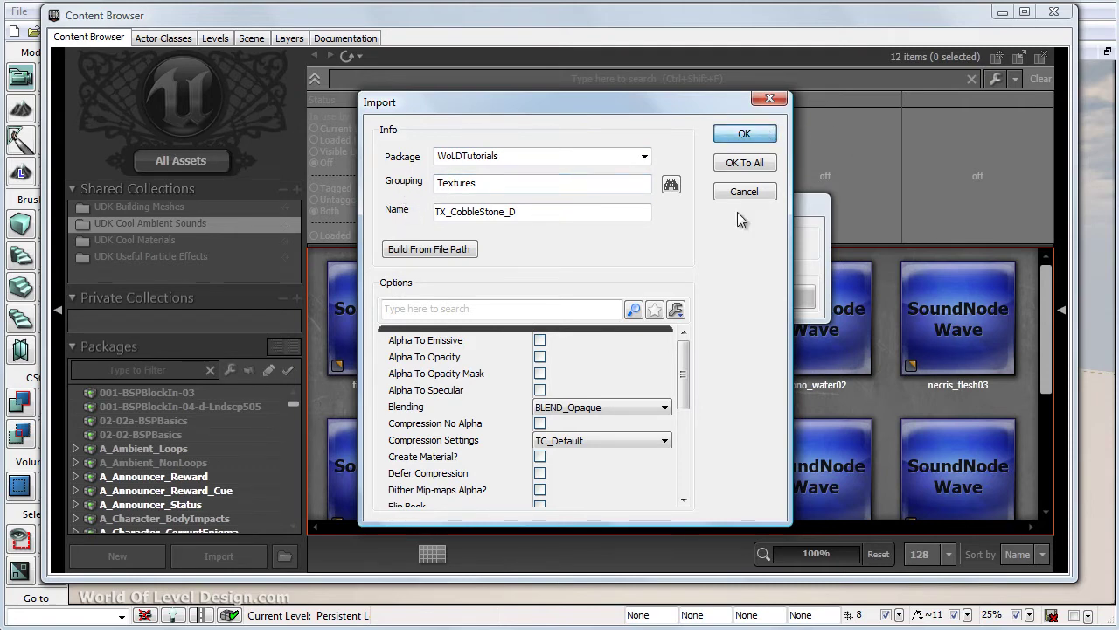
{"action": "key", "text": "Return"}
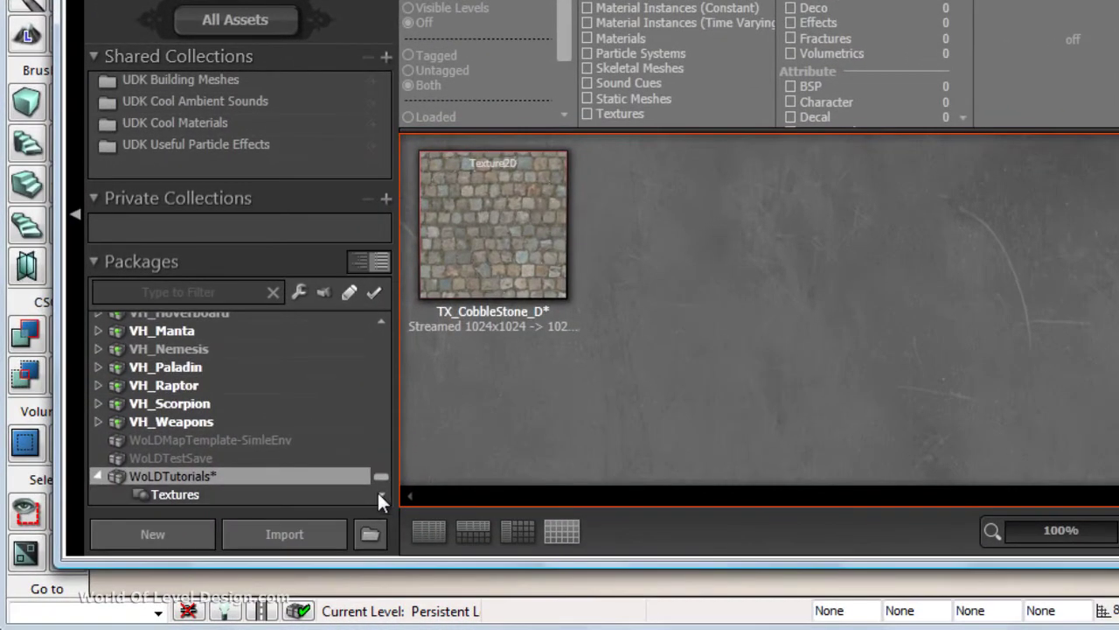
{"action": "left_click", "coordinate": [349, 506]}
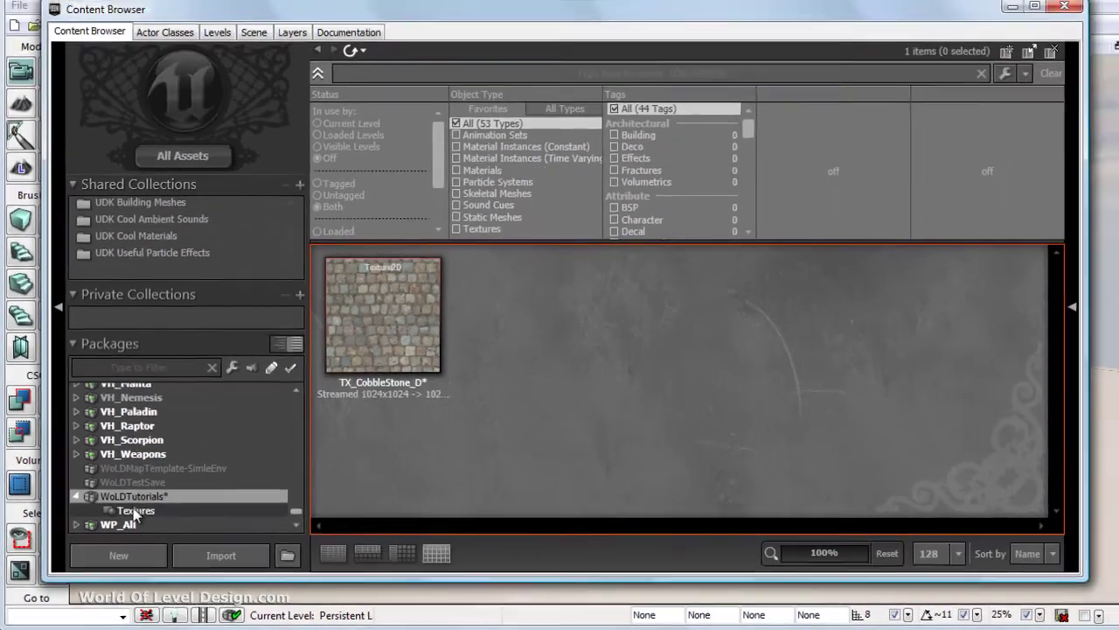
{"action": "left_click", "coordinate": [174, 477]}
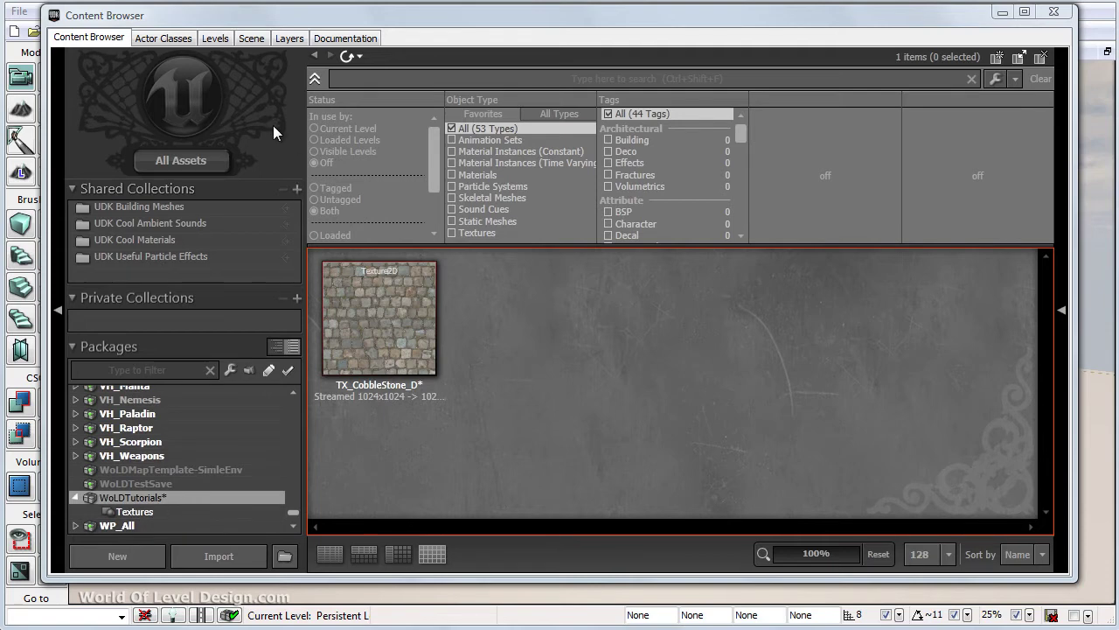
{"action": "right_click", "coordinate": [159, 500]}
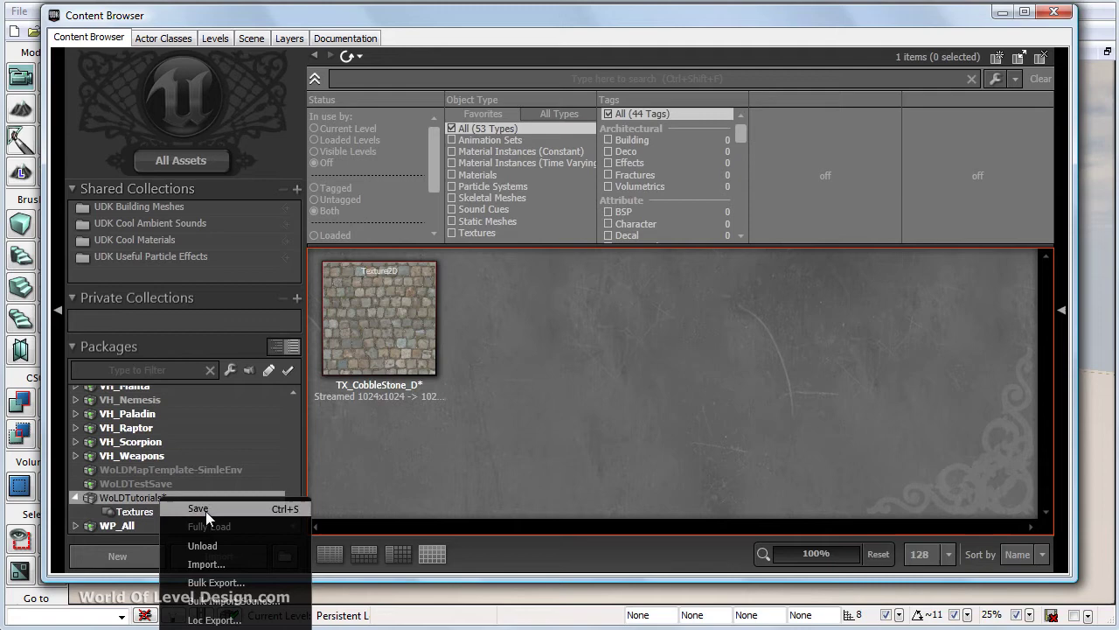
{"action": "left_click", "coordinate": [192, 509]}
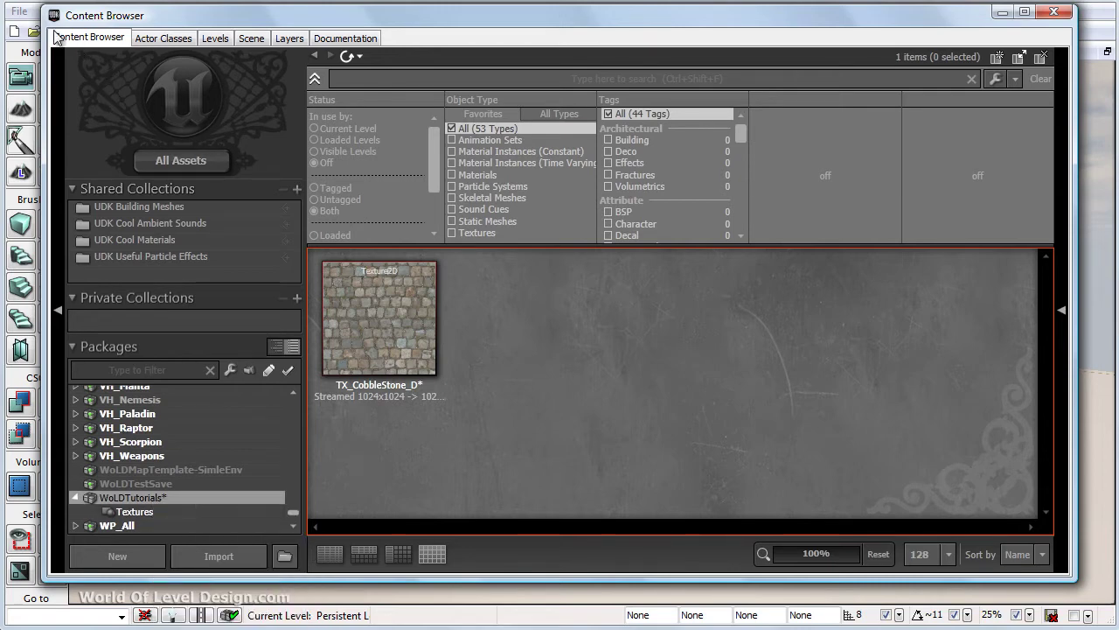
{"action": "left_click", "coordinate": [20, 11]}
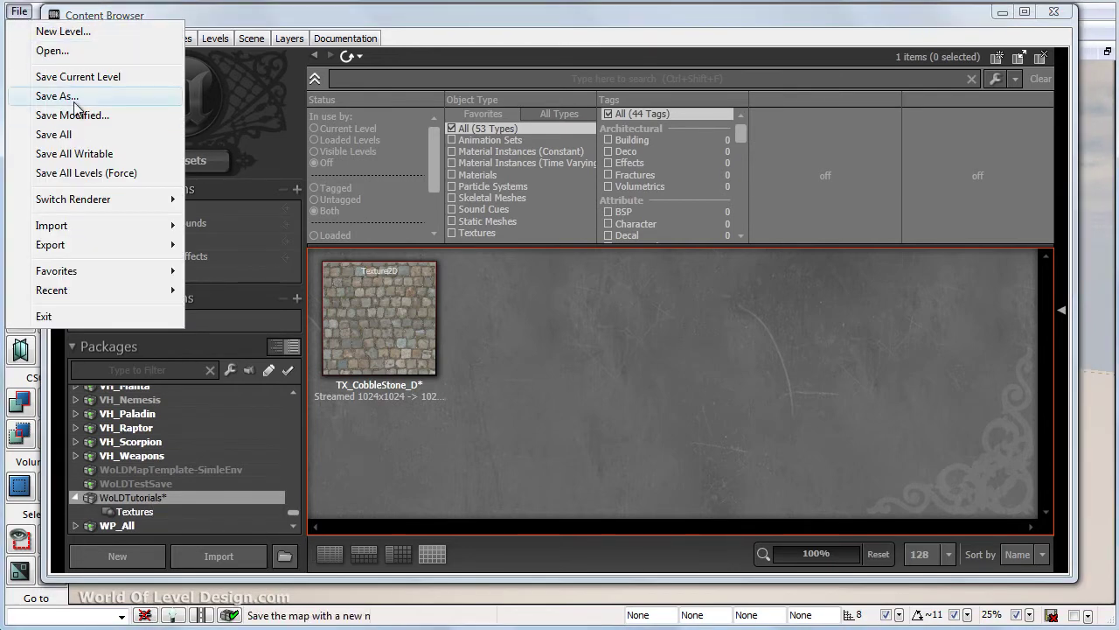
{"action": "left_click", "coordinate": [87, 132]}
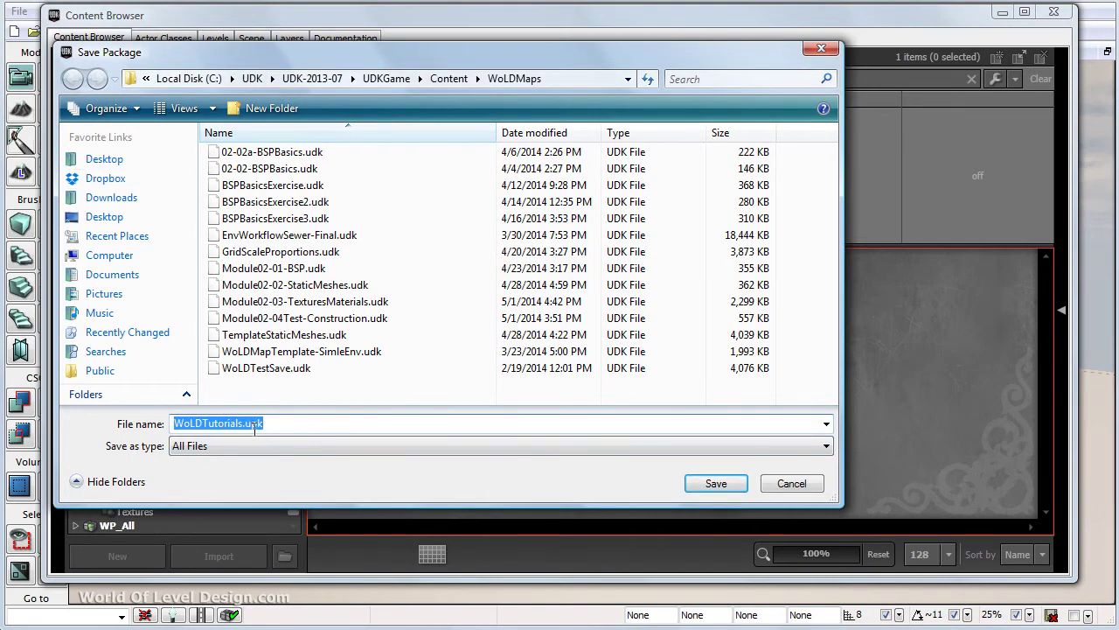
{"action": "key", "text": "Return"}
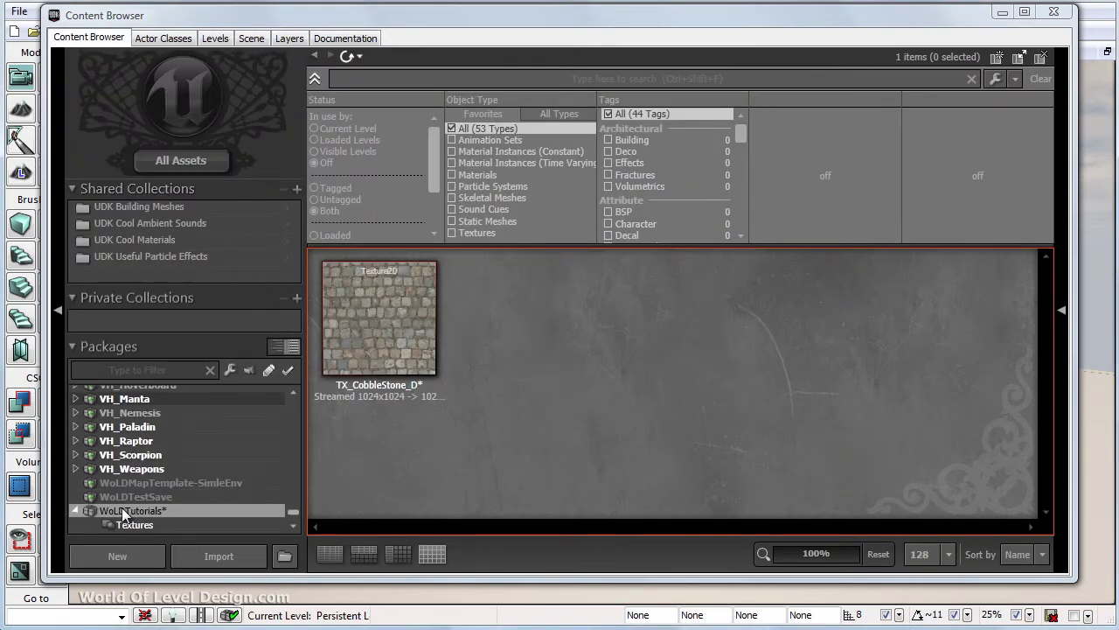
Locate the WoLDTutorials package in the package list and start saving it.
{"action": "scroll", "coordinate": [122, 514], "scroll_direction": "up", "scroll_amount": 10}
{"action": "left_click", "coordinate": [121, 511]}
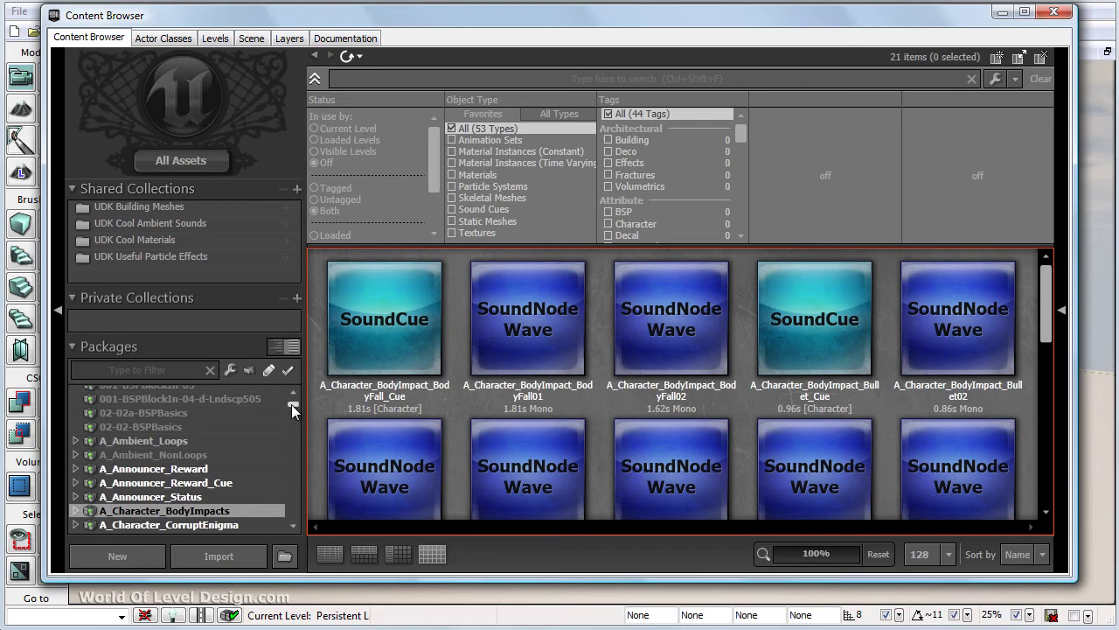
{"action": "left_click_drag", "start_coordinate": [291, 404], "coordinate": [298, 470]}
{"action": "left_click", "coordinate": [128, 464]}
{"action": "right_click", "coordinate": [126, 464]}
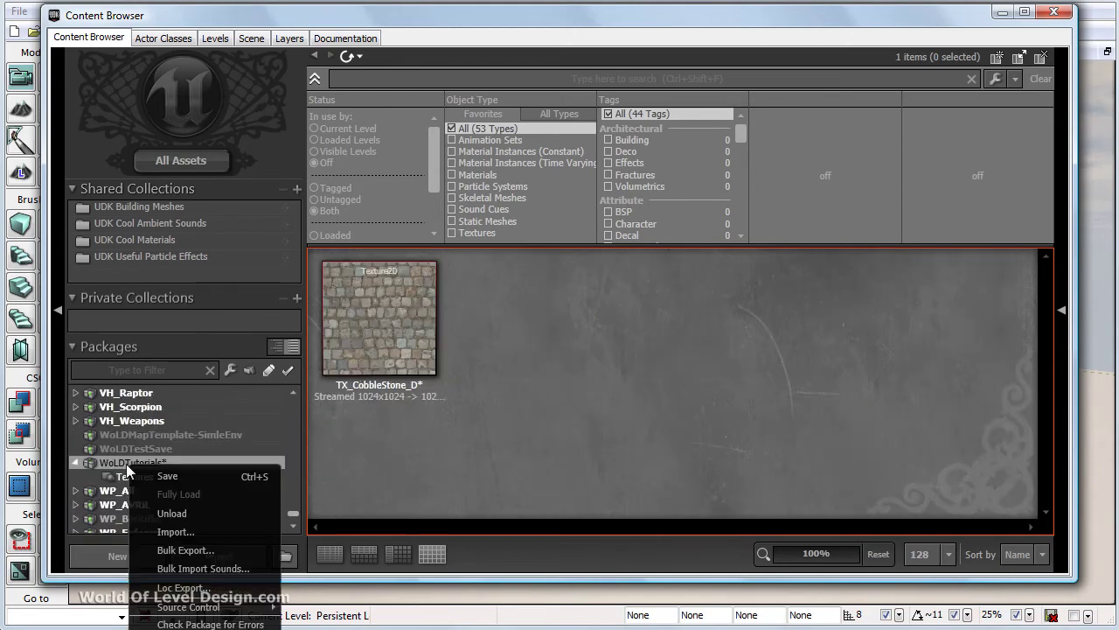
{"action": "left_click", "coordinate": [185, 480]}
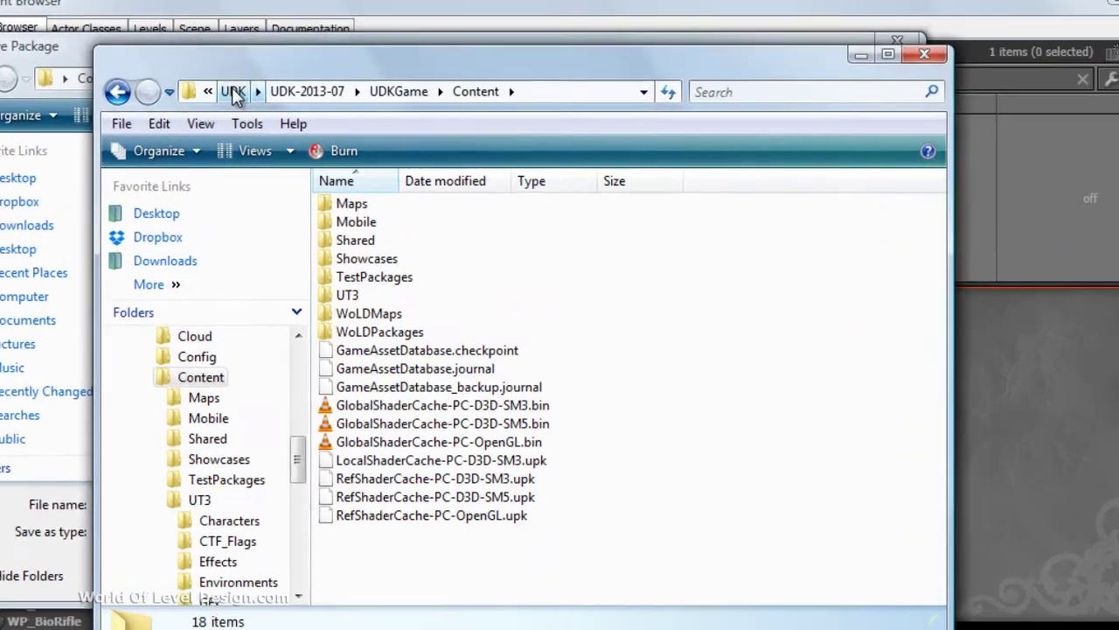
Switch to the file explorer and examine the UDK-2013-07\UDKGame\Content path and its folders, including the options for creating a new folder.
{"action": "left_click", "coordinate": [282, 92]}
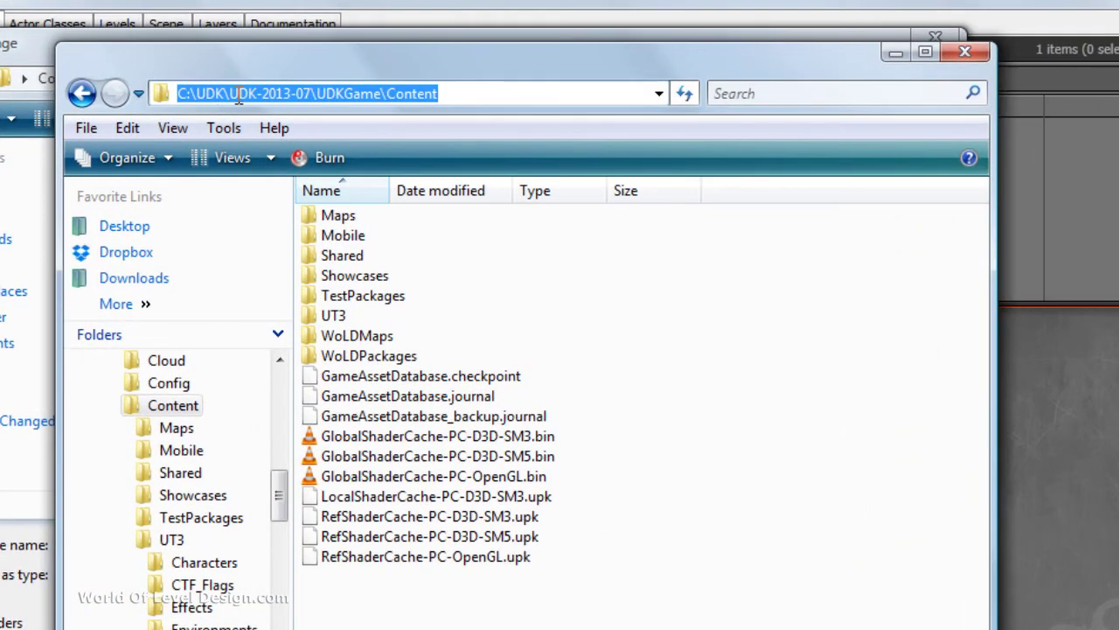
{"action": "left_click_drag", "start_coordinate": [268, 95], "coordinate": [387, 94]}
{"action": "left_click", "coordinate": [402, 93]}
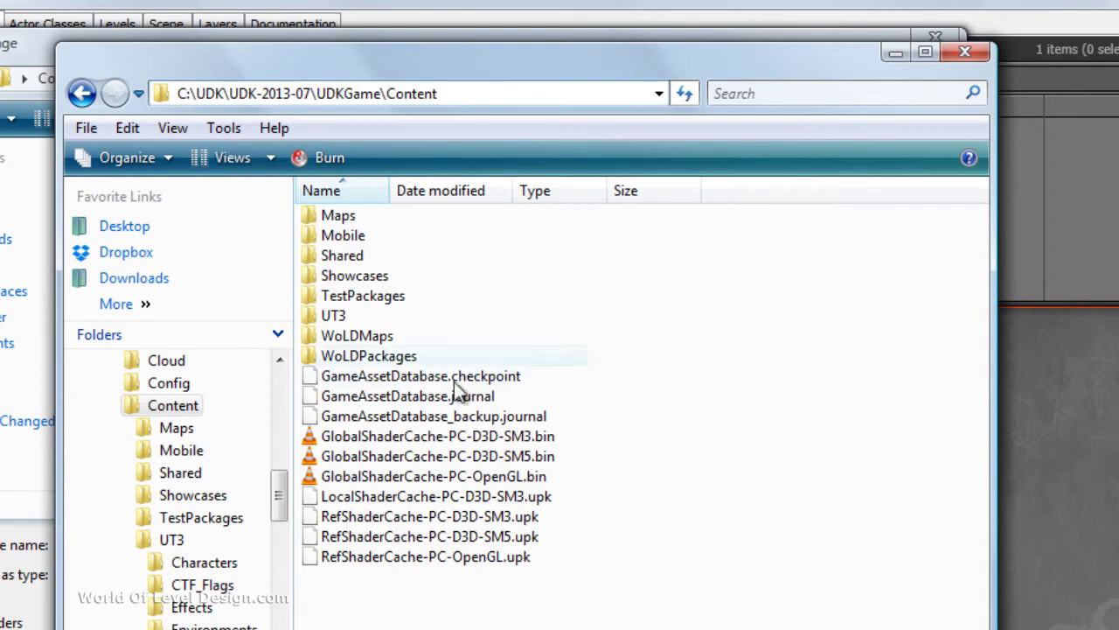
{"action": "left_click", "coordinate": [587, 365]}
{"action": "right_click", "coordinate": [603, 353]}
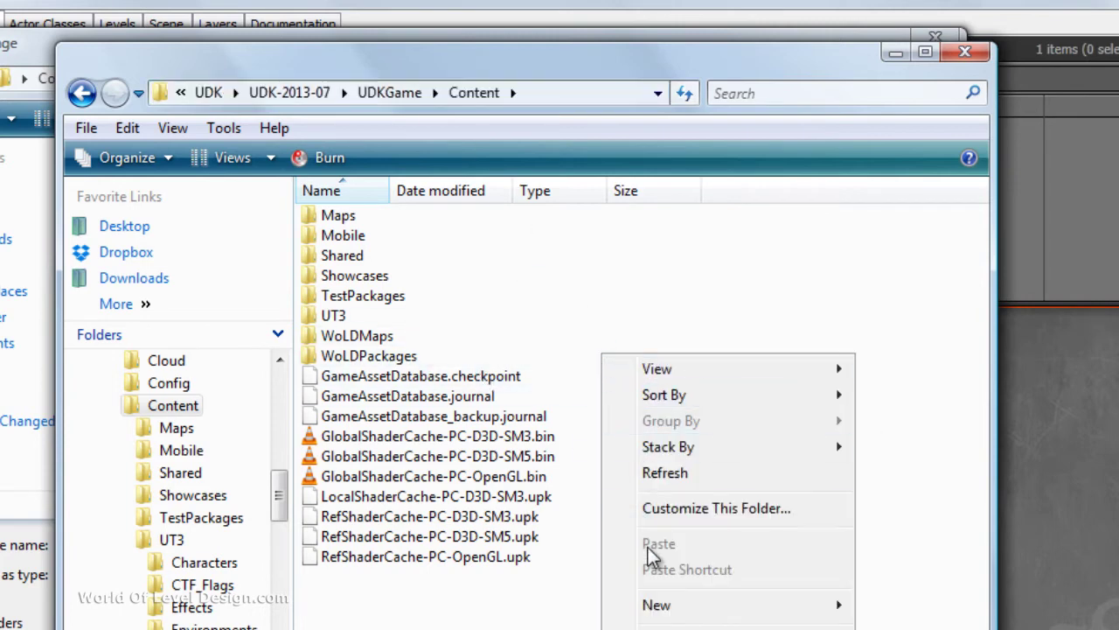
{"action": "mouse_move", "coordinate": [664, 603]}
{"action": "left_click", "coordinate": [1036, 606]}
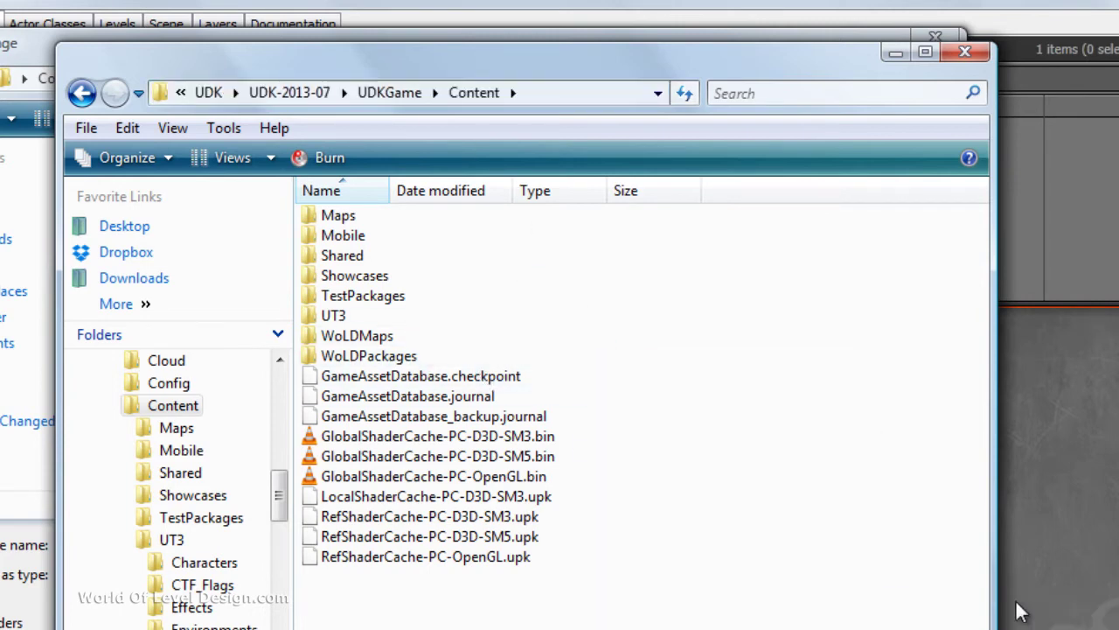
{"action": "key", "text": "Return"}
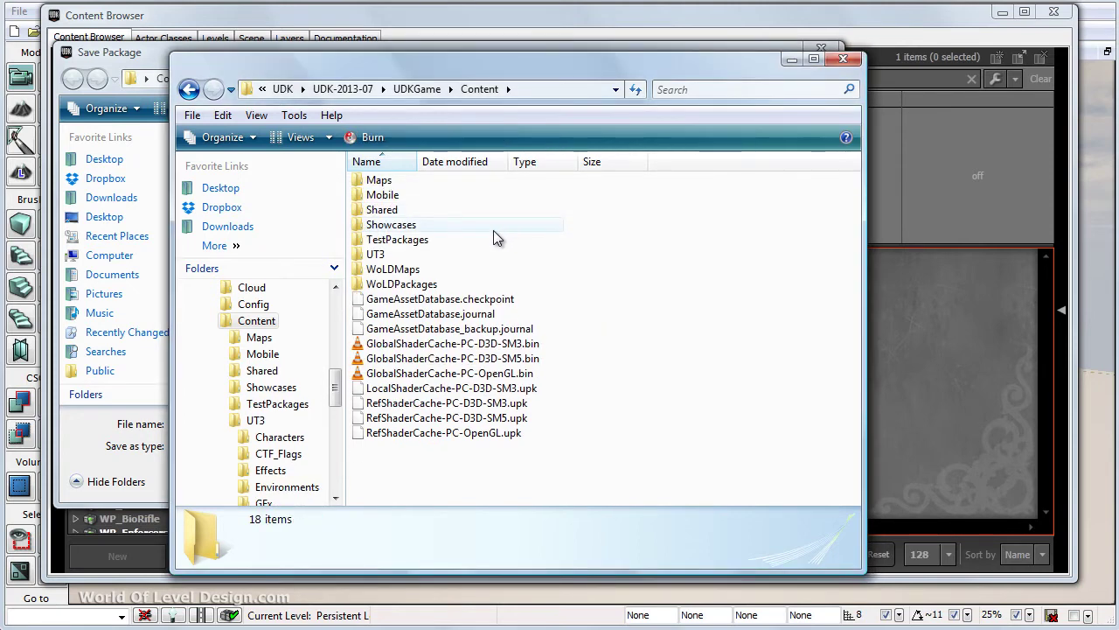
Return to the UDK save dialog and save the package as WoLDTutorials.upk in the WoLDPackages folder.
{"action": "left_click", "coordinate": [792, 59]}
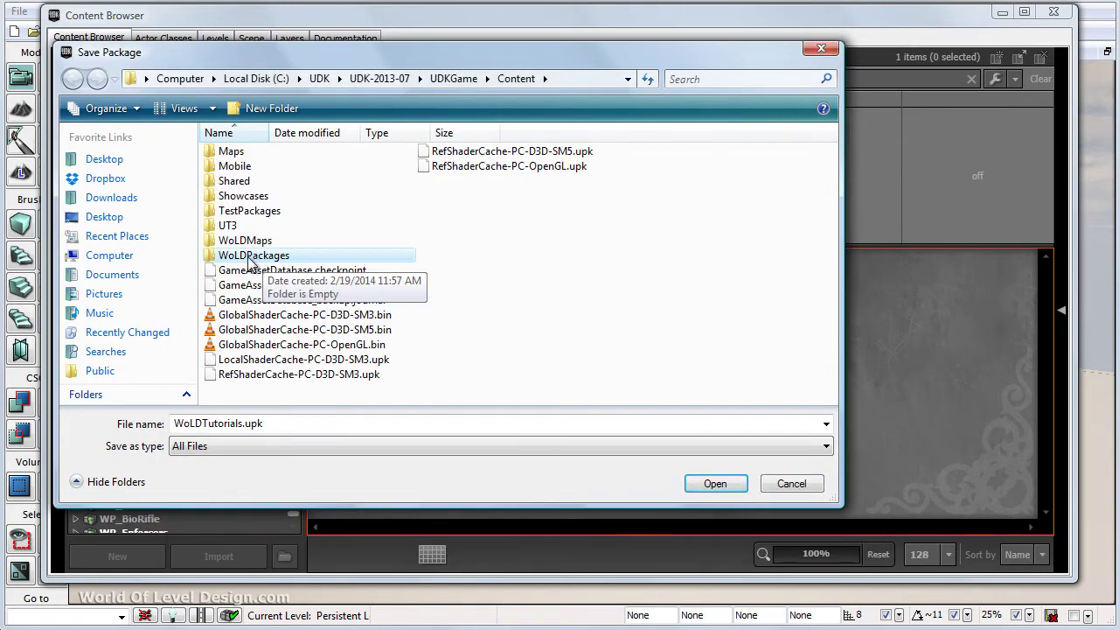
{"action": "double_click", "coordinate": [249, 257]}
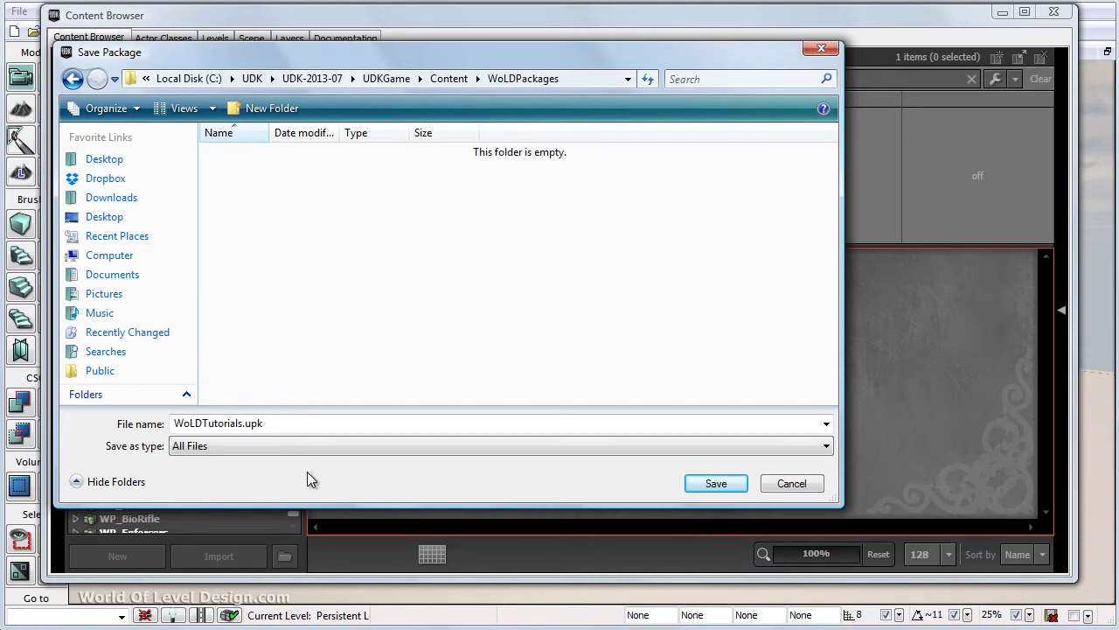
{"action": "left_click", "coordinate": [727, 483]}
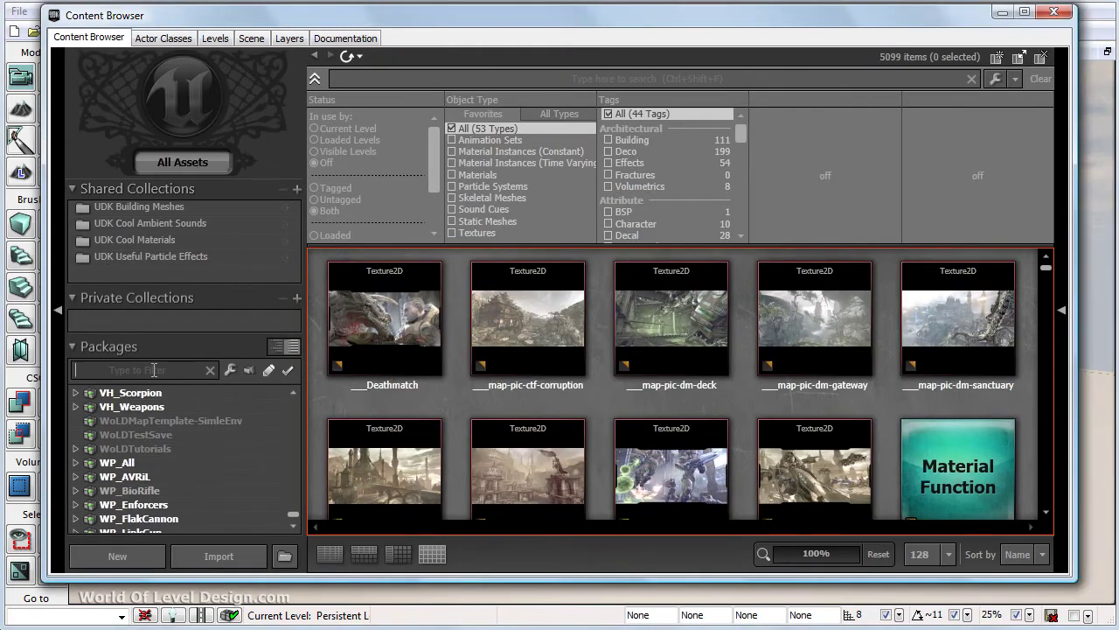
Filter the packages by "wold" and show the contents of the Textures group in WoLDTutorials.
{"action": "type", "text": "wold"}
{"action": "left_click", "coordinate": [130, 420]}
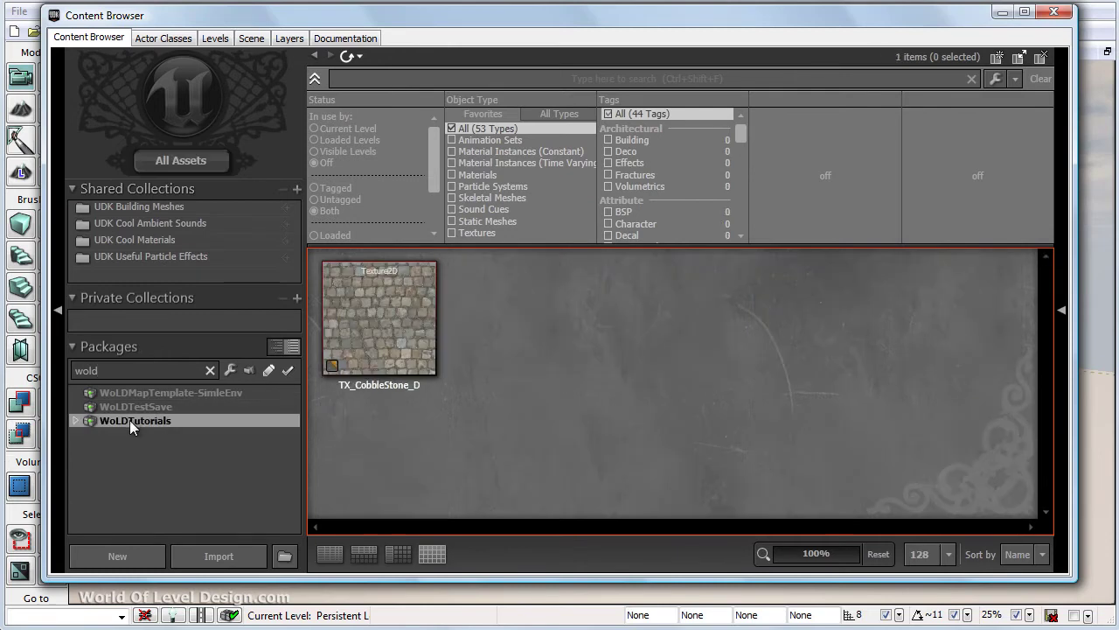
{"action": "left_click", "coordinate": [75, 419]}
{"action": "left_click", "coordinate": [181, 437]}
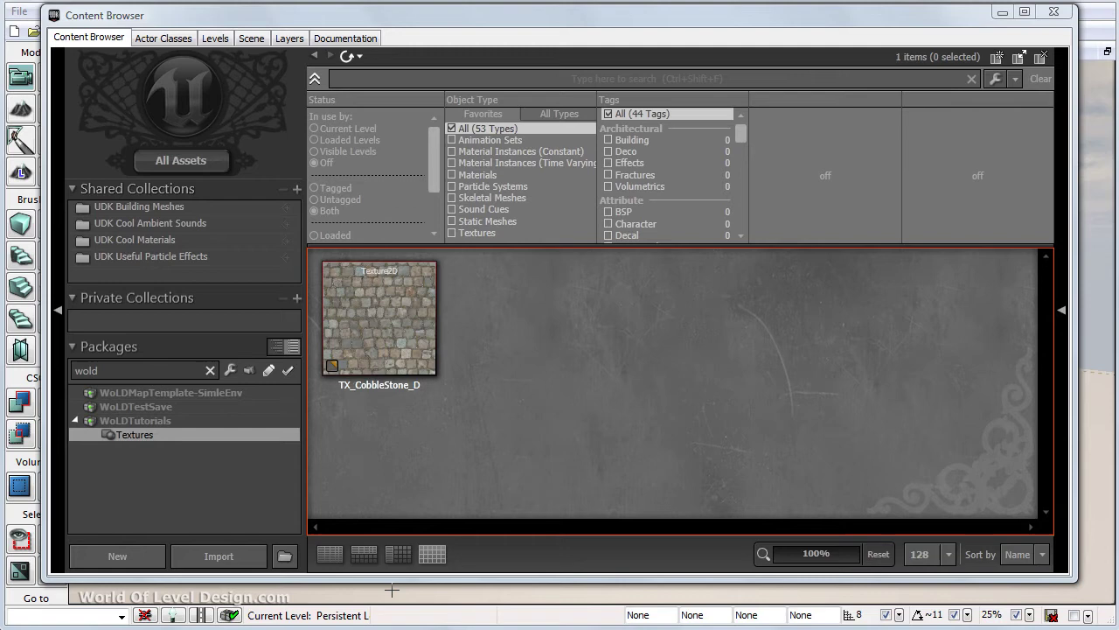
{"action": "left_click", "coordinate": [227, 554]}
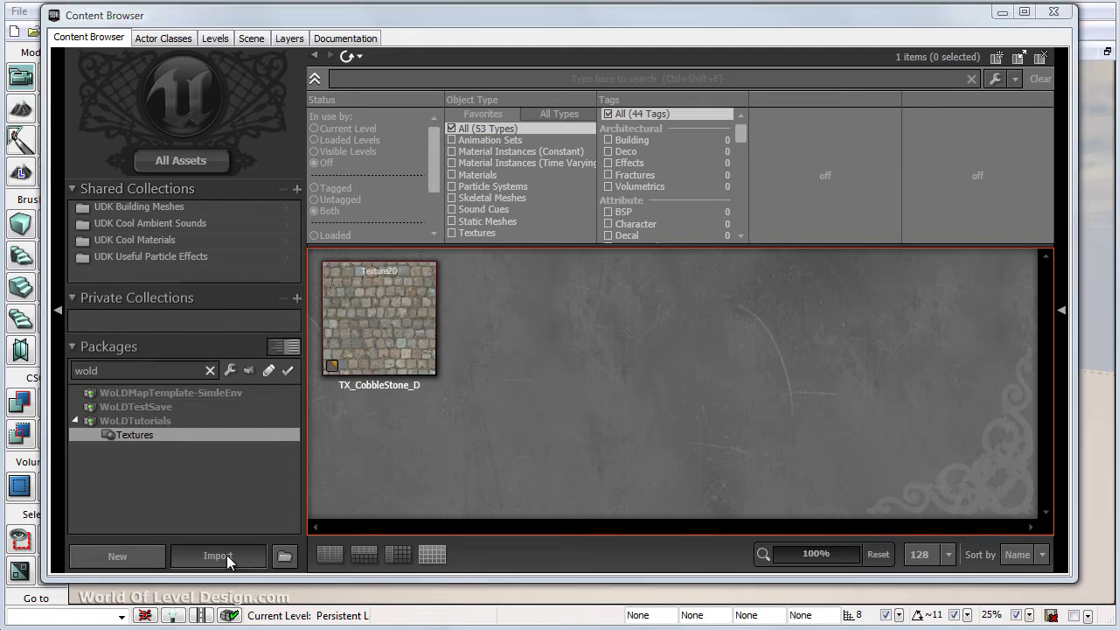
{"action": "left_click", "coordinate": [308, 182]}
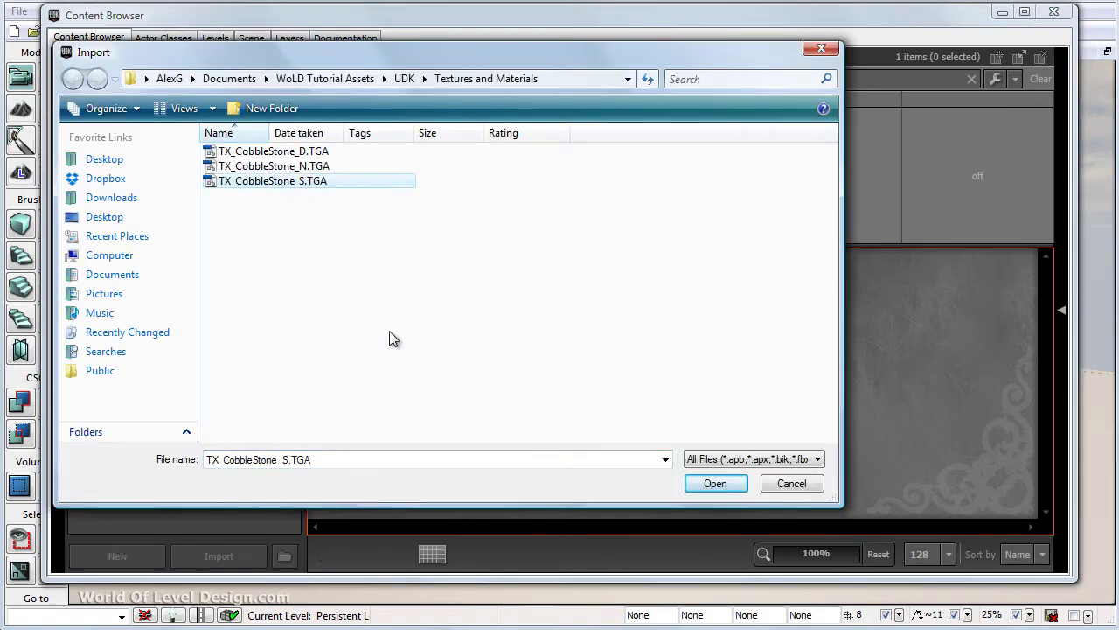
{"action": "left_click", "coordinate": [717, 486]}
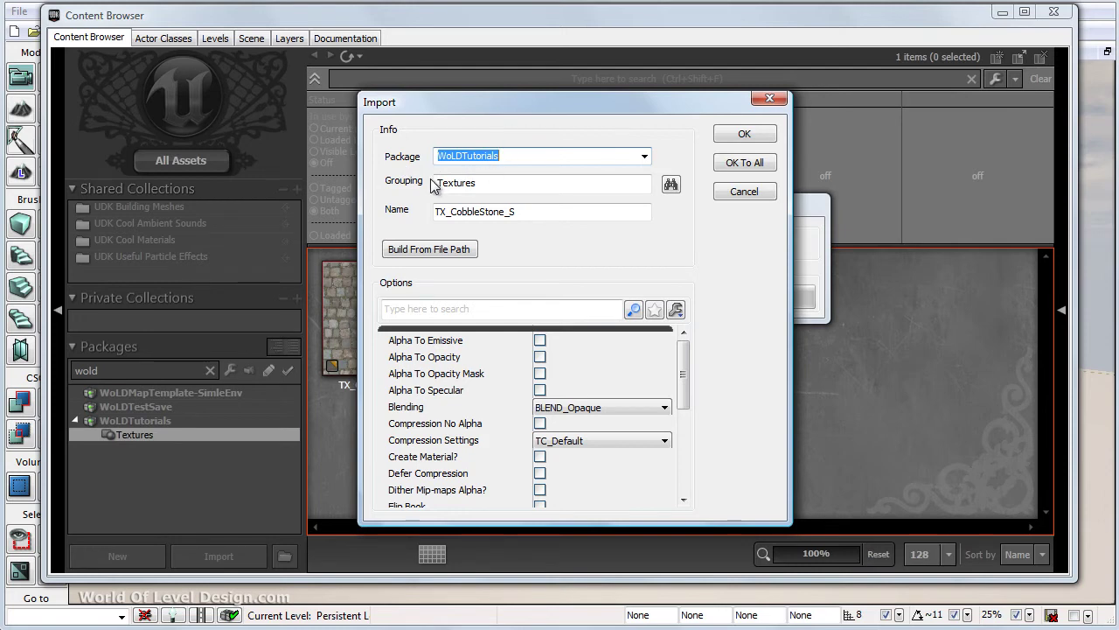
{"action": "left_click", "coordinate": [504, 182]}
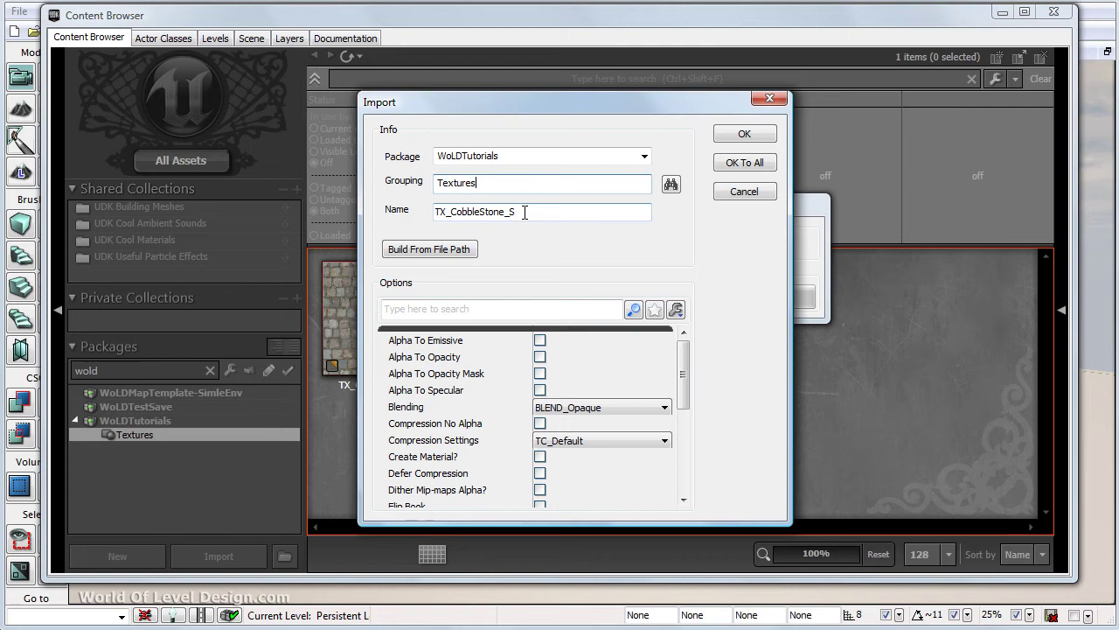
{"action": "left_click", "coordinate": [744, 191]}
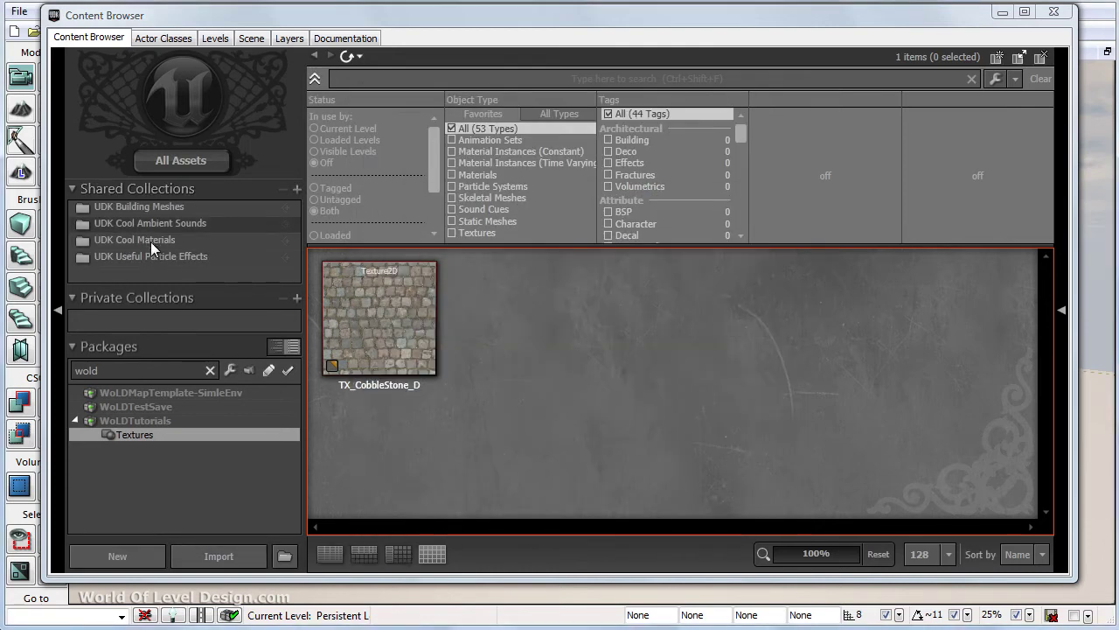
Clear the package filter and select the A_Music_GoDown package.
{"action": "left_click", "coordinate": [209, 370]}
{"action": "scroll", "coordinate": [170, 445], "scroll_direction": "down", "scroll_amount": 3}
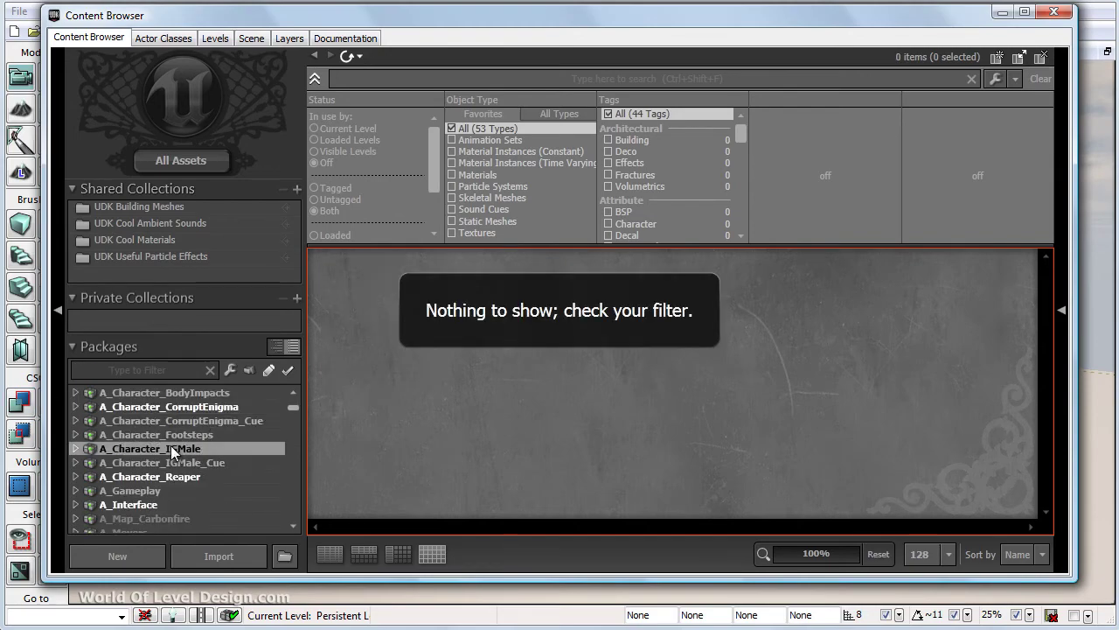
{"action": "left_click", "coordinate": [170, 445]}
{"action": "scroll", "coordinate": [157, 454], "scroll_direction": "down", "scroll_amount": 3}
{"action": "left_click", "coordinate": [149, 474]}
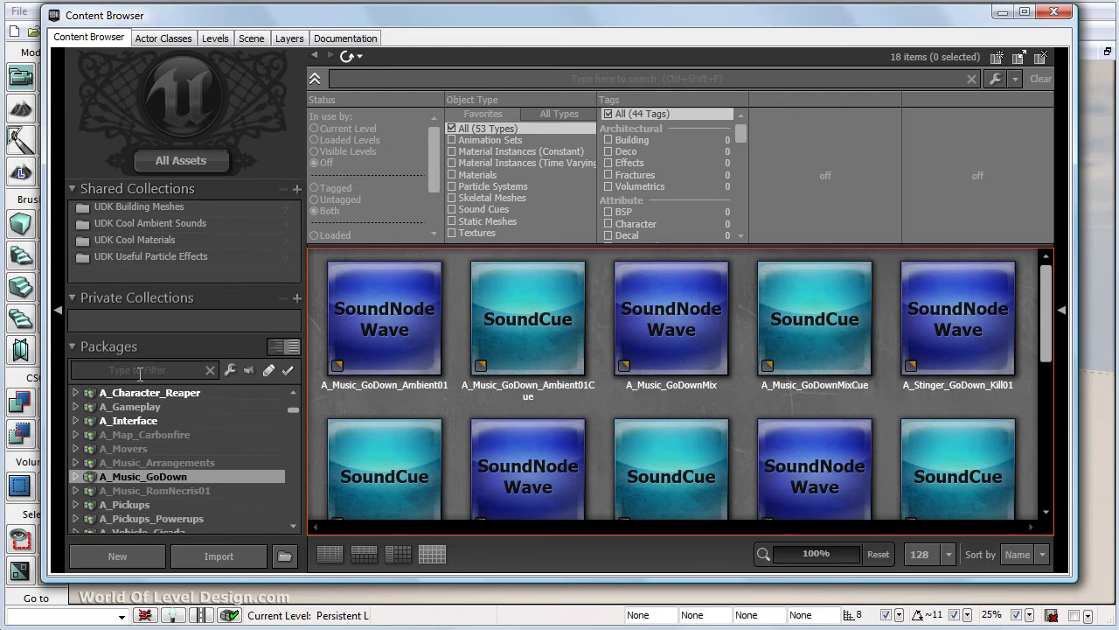
{"action": "left_click", "coordinate": [232, 554]}
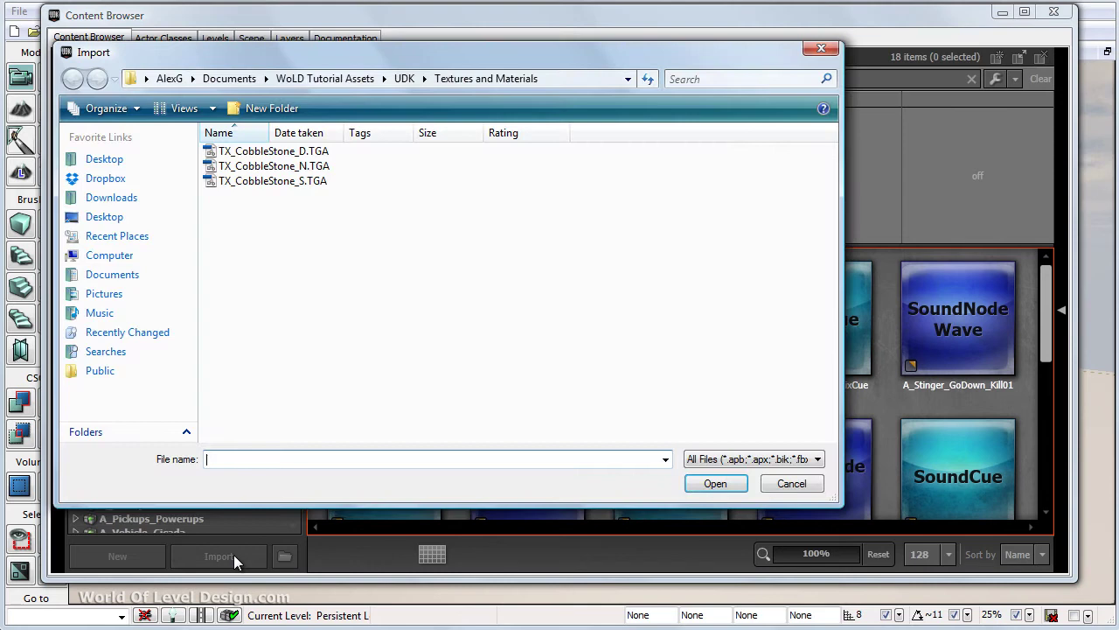
{"action": "left_click", "coordinate": [308, 181]}
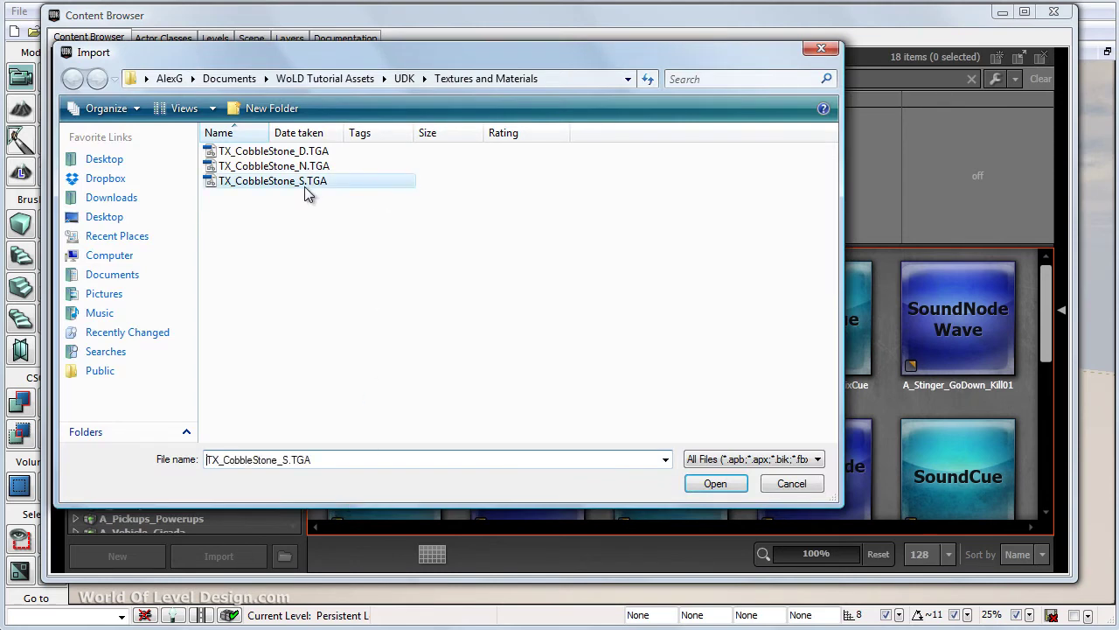
{"action": "left_click", "coordinate": [731, 486]}
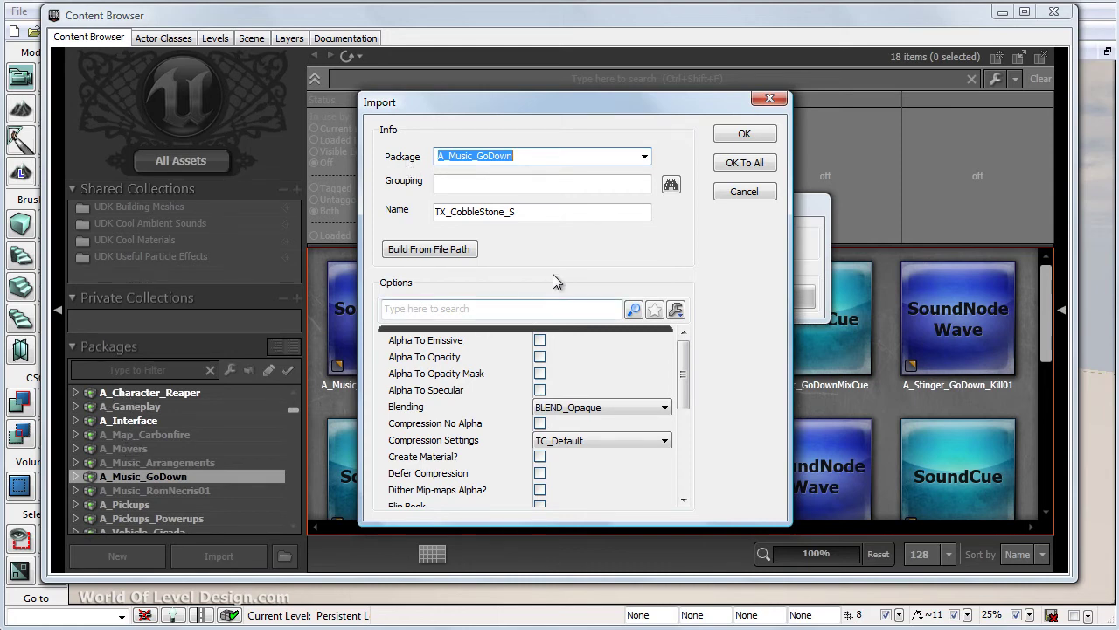
{"action": "left_click", "coordinate": [646, 156]}
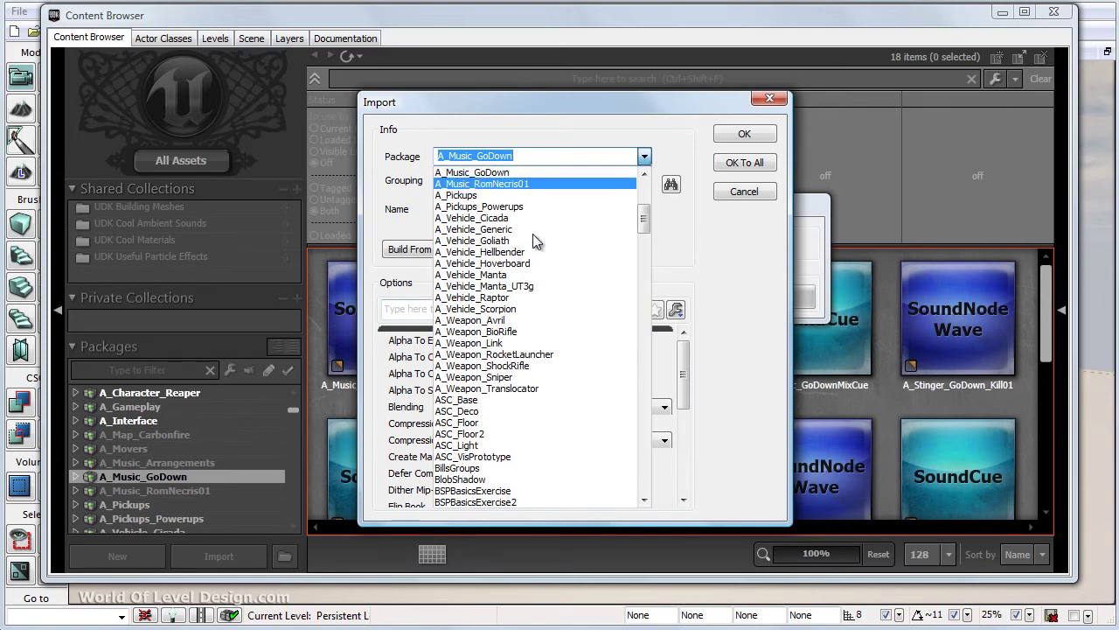
{"action": "type", "text": "q"}
{"action": "scroll", "coordinate": [586, 341], "scroll_direction": "up", "scroll_amount": 7}
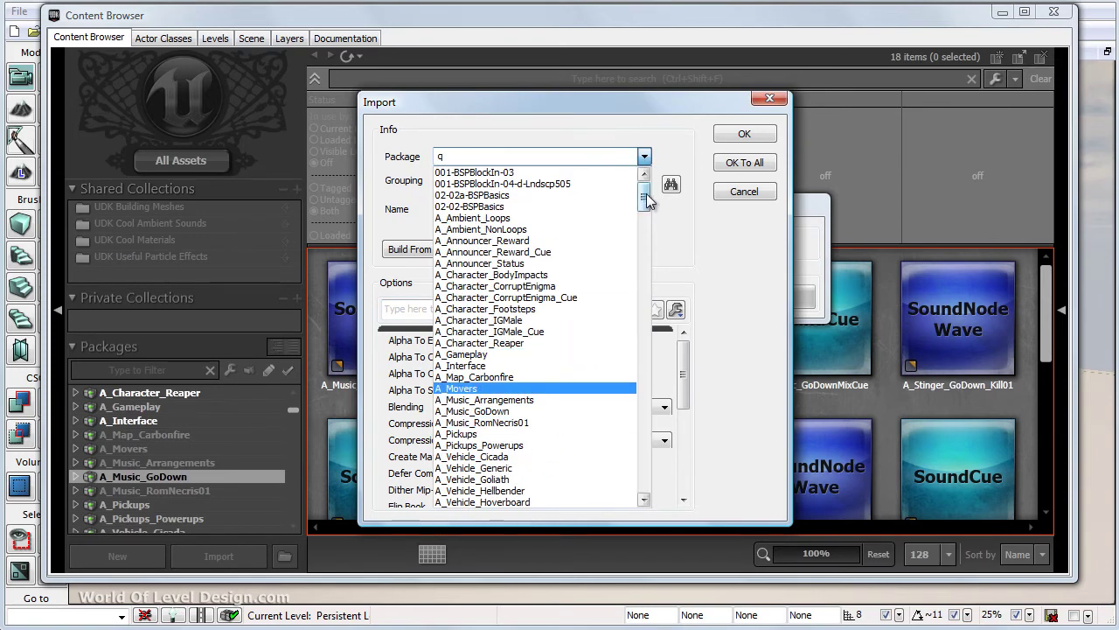
{"action": "left_click_drag", "start_coordinate": [644, 198], "coordinate": [645, 429]}
{"action": "scroll", "coordinate": [675, 429], "scroll_direction": "up", "scroll_amount": 3}
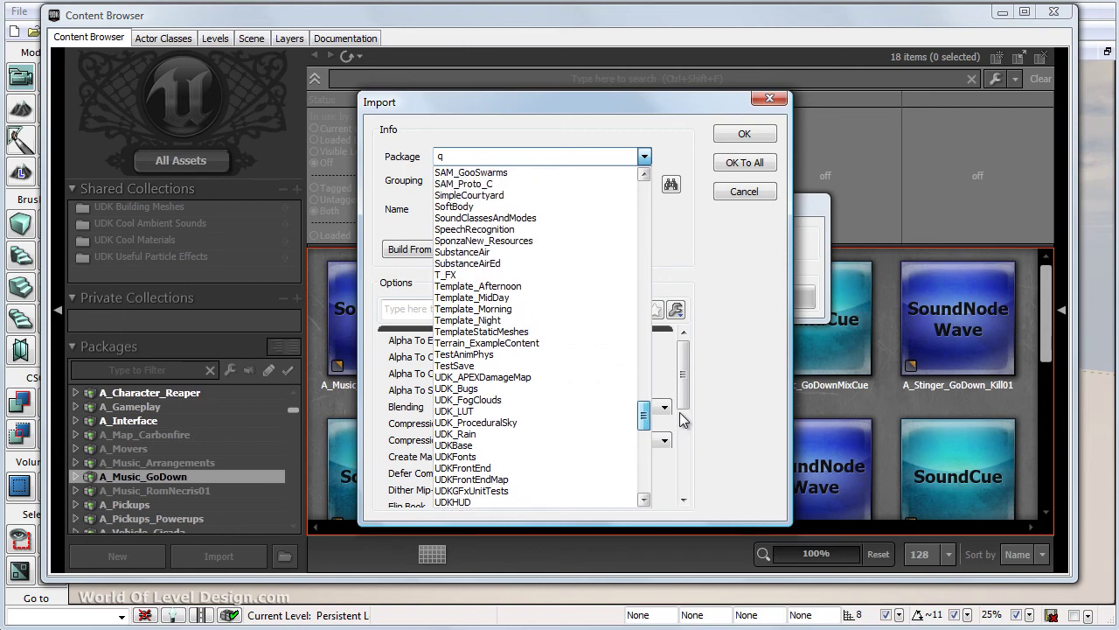
{"action": "key", "text": "BackSpace"}
{"action": "type", "text": "w"}
{"action": "left_click", "coordinate": [487, 391]}
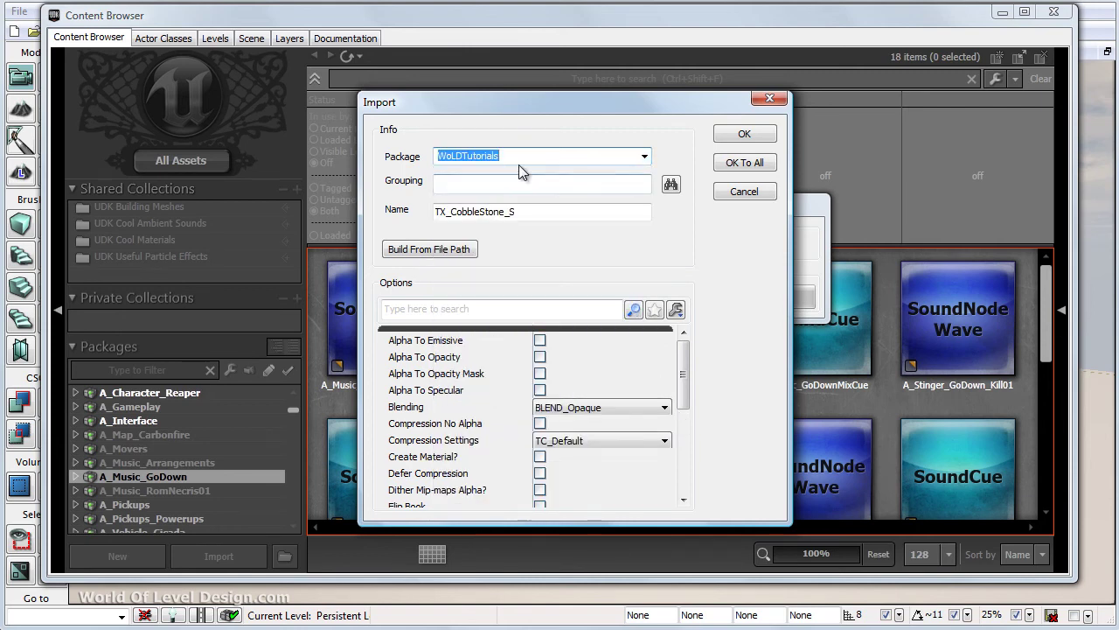
{"action": "left_click", "coordinate": [467, 185]}
{"action": "type", "text": "Text"}
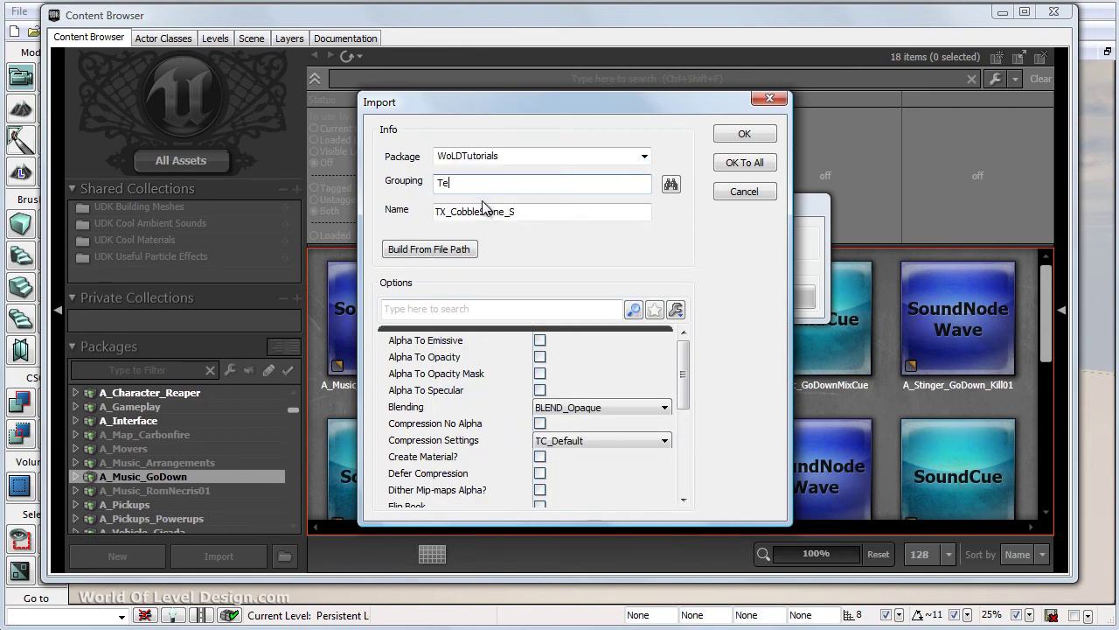
{"action": "left_click", "coordinate": [758, 191]}
Filter the packages by "wold" and select the Textures group inside the WoLDTutorials package.
{"action": "left_click", "coordinate": [175, 365]}
{"action": "type", "text": "wold"}
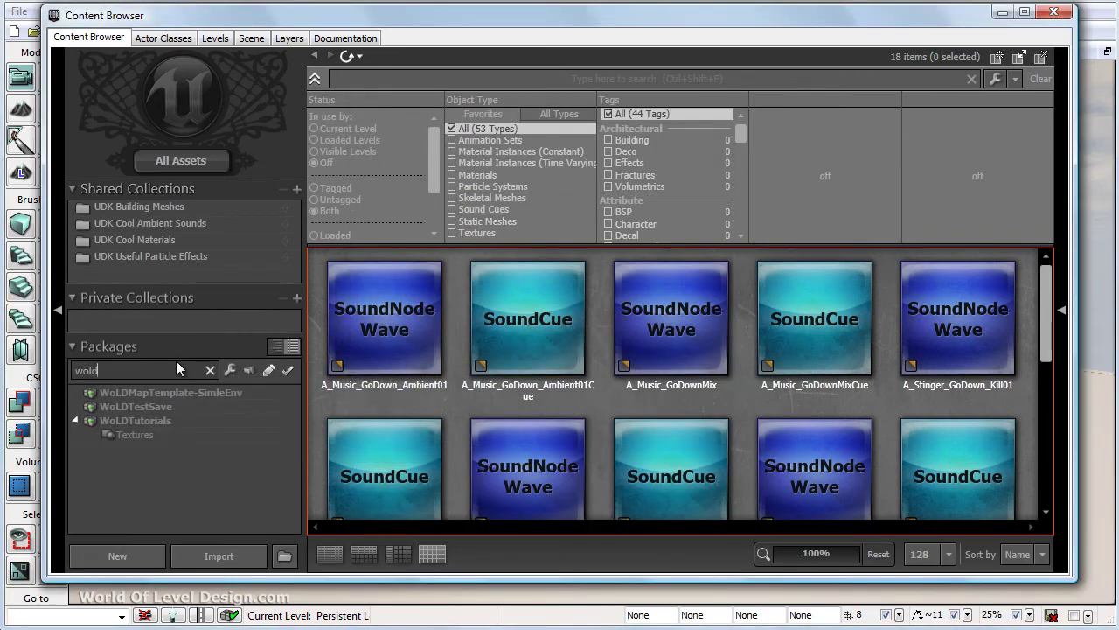
{"action": "left_click", "coordinate": [153, 421]}
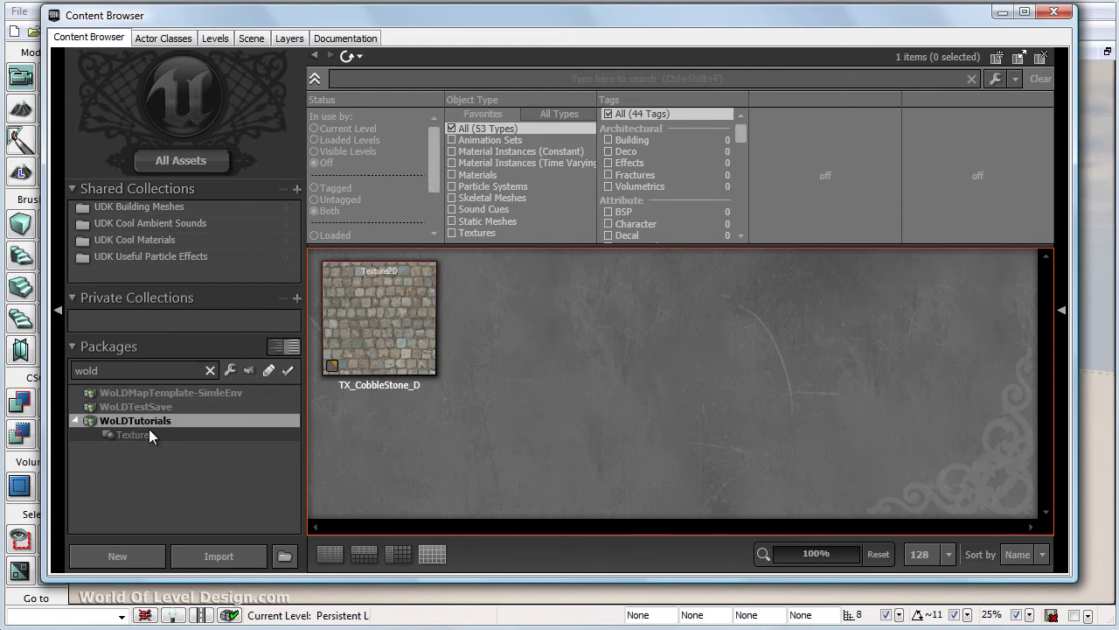
{"action": "left_click", "coordinate": [134, 434]}
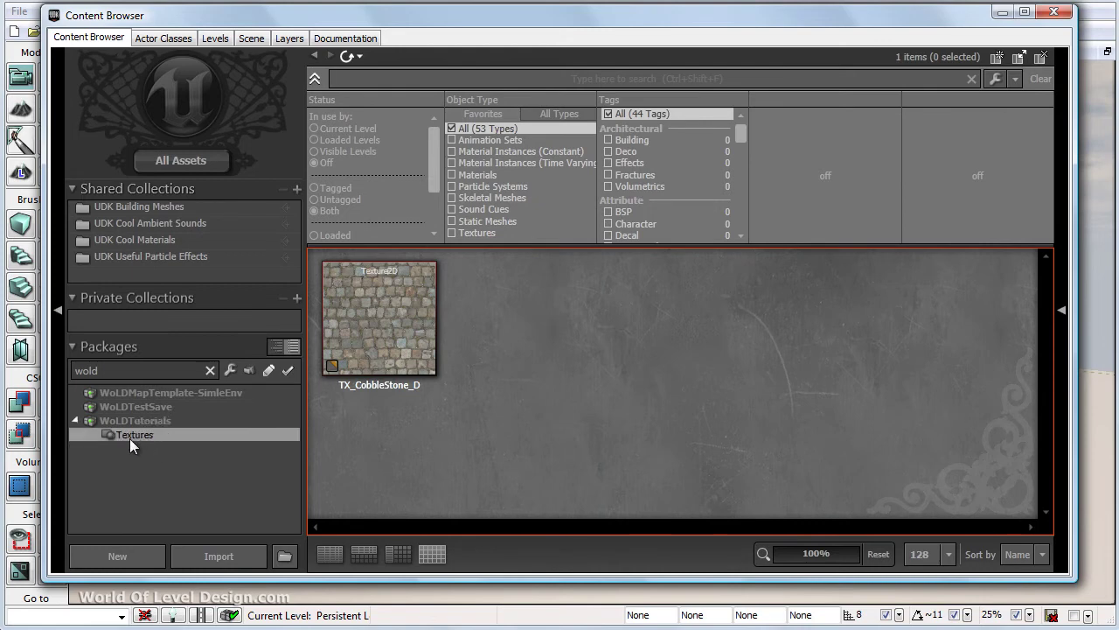
Import TX_CobbleStone_S.TGA into the Textures group of WoLDTutorials, keeping its name and the default import options.
{"action": "left_click", "coordinate": [214, 554]}
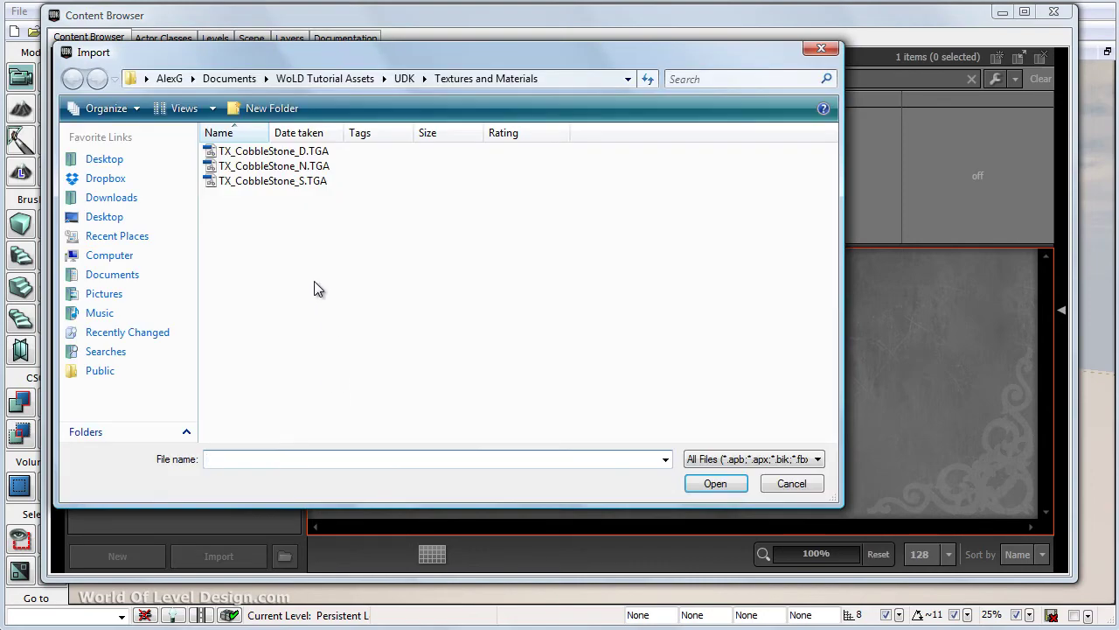
{"action": "left_click", "coordinate": [315, 181]}
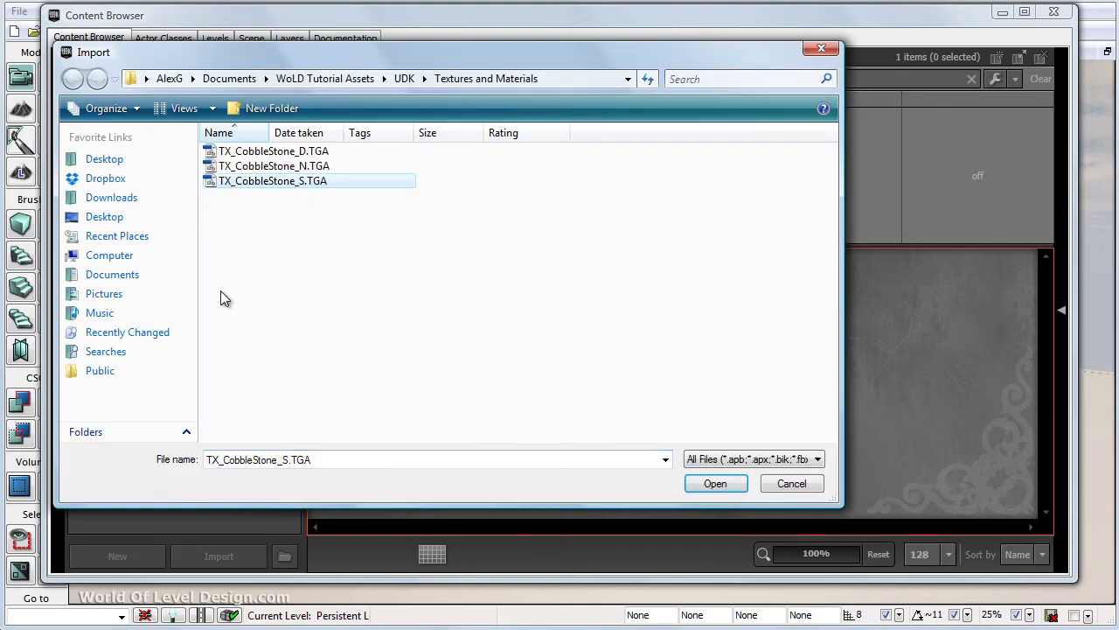
{"action": "left_click", "coordinate": [722, 486]}
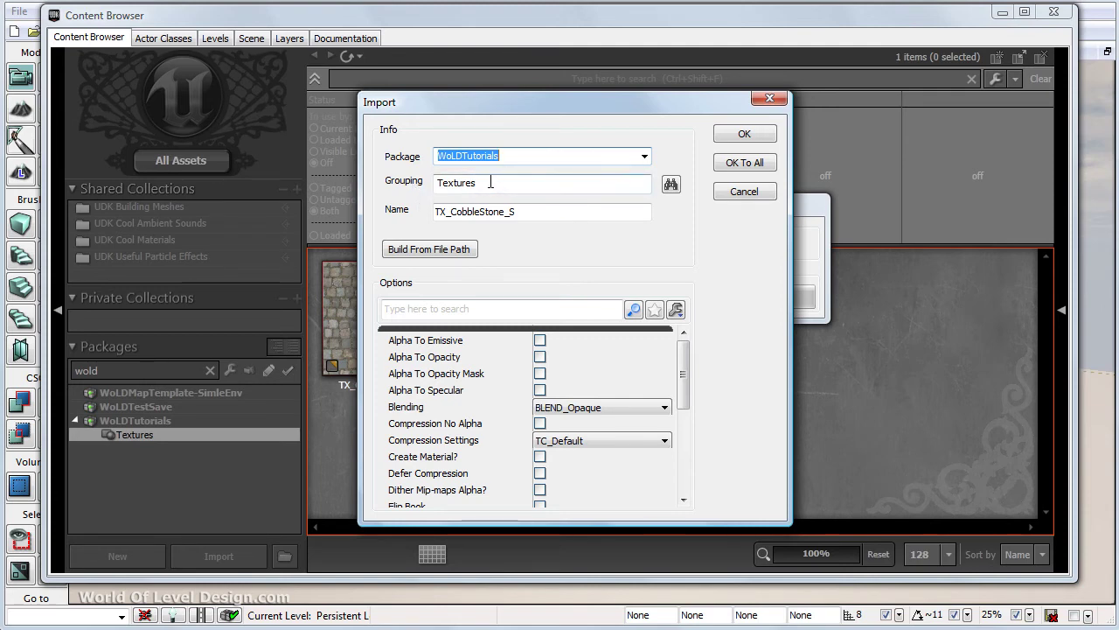
{"action": "left_click", "coordinate": [542, 212]}
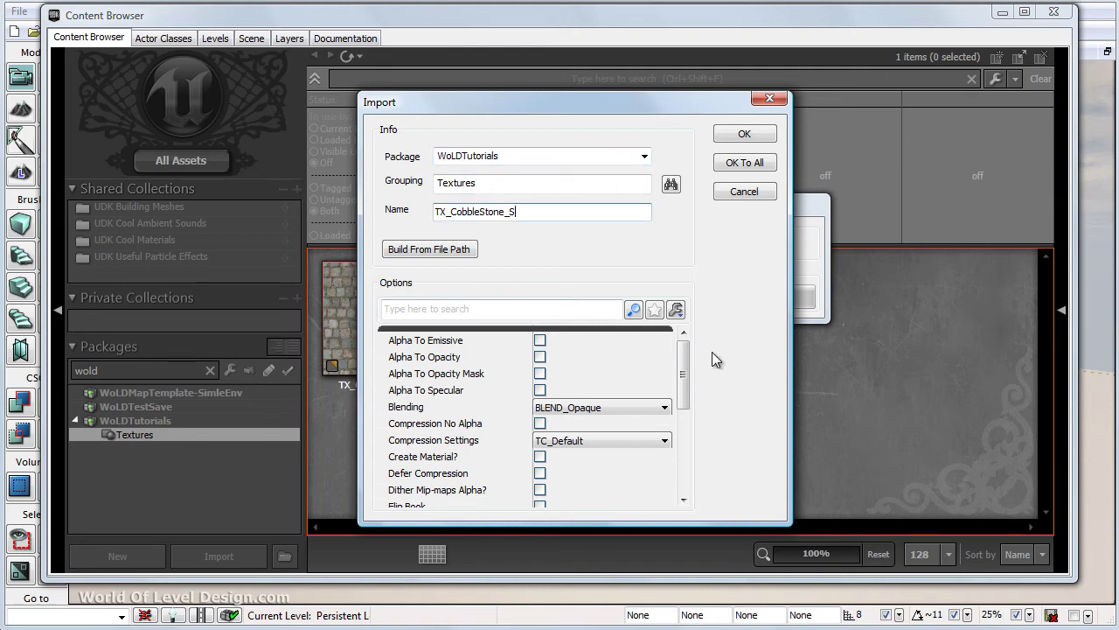
{"action": "left_click_drag", "start_coordinate": [685, 371], "coordinate": [690, 347]}
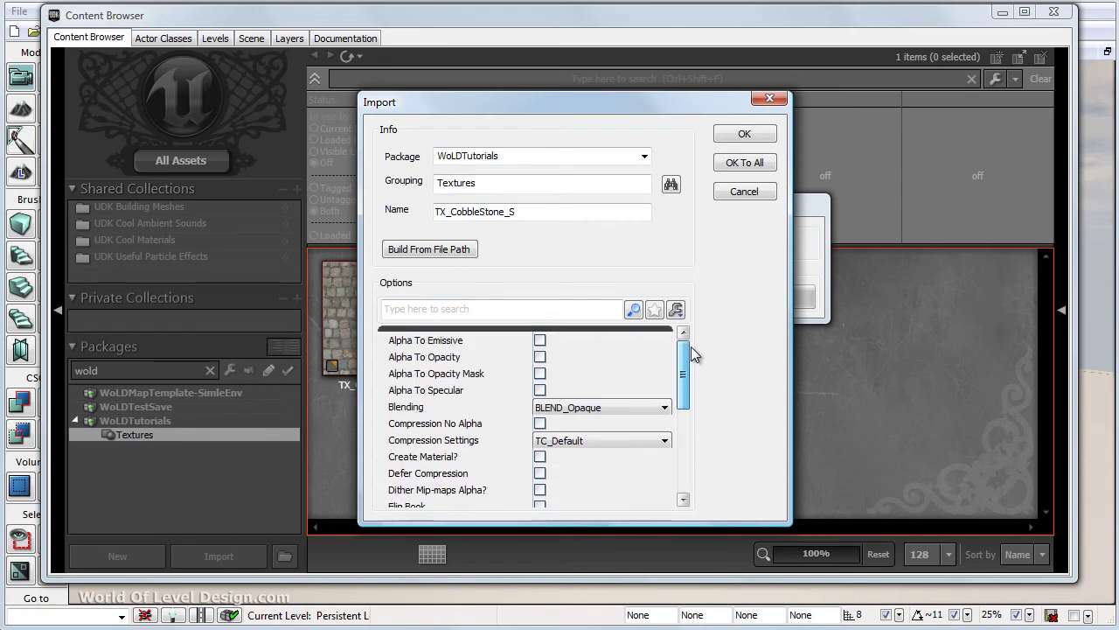
{"action": "left_click", "coordinate": [756, 138]}
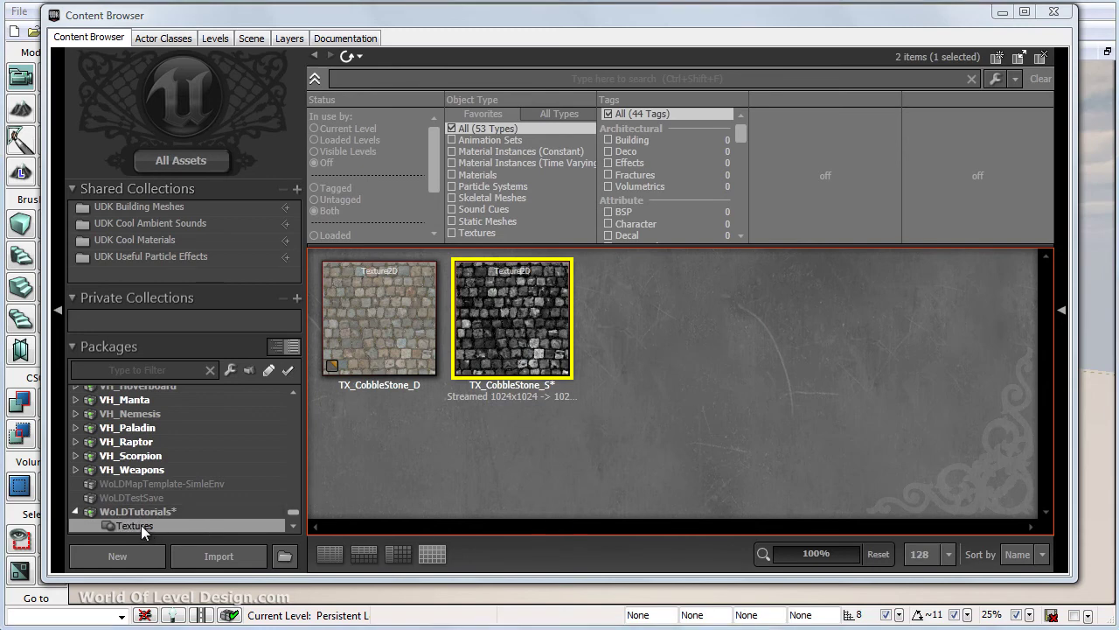
Import TX_CobbleStone_N.TGA into the Textures group of WoLDTutorials with its compression settings set to TC_Normalmap.
{"action": "scroll", "coordinate": [144, 488], "scroll_direction": "down", "scroll_amount": 1}
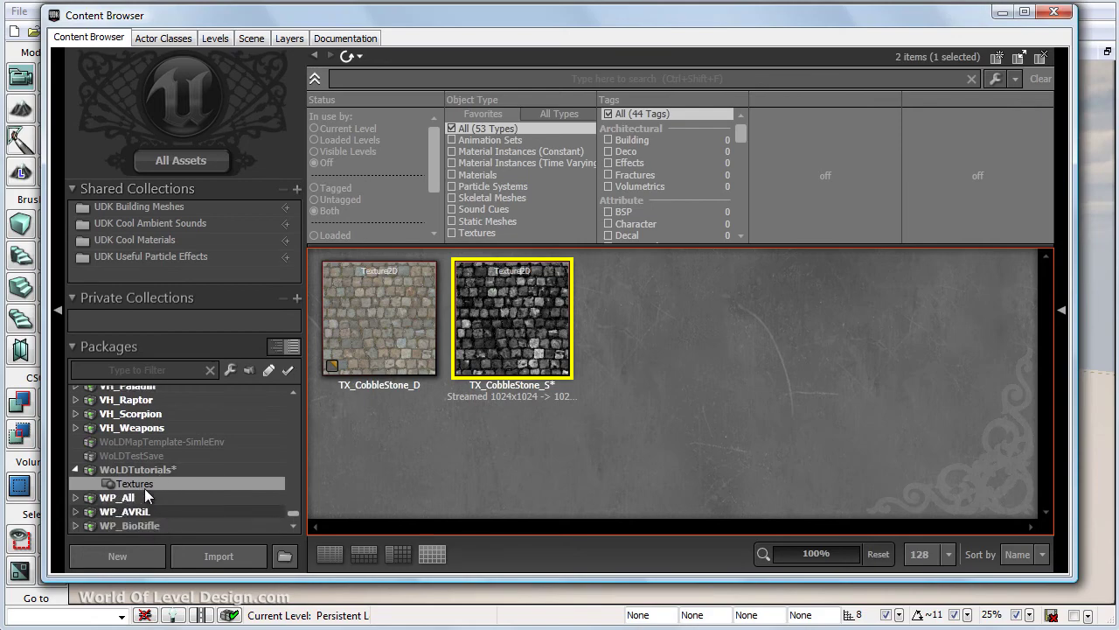
{"action": "left_click", "coordinate": [229, 555]}
{"action": "left_click", "coordinate": [302, 166]}
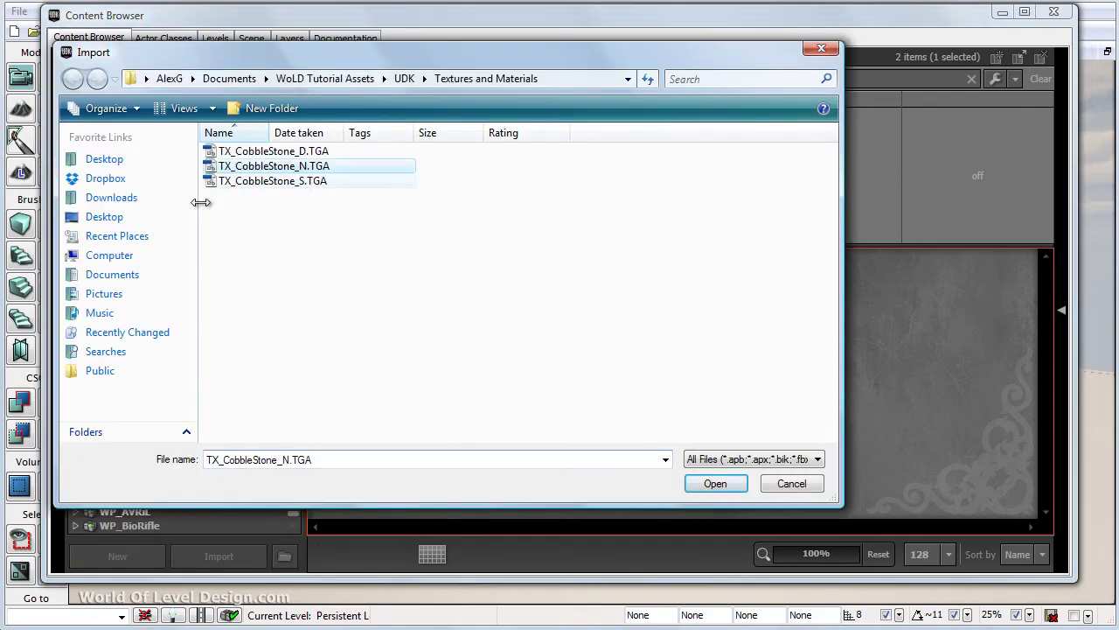
{"action": "left_click", "coordinate": [729, 490]}
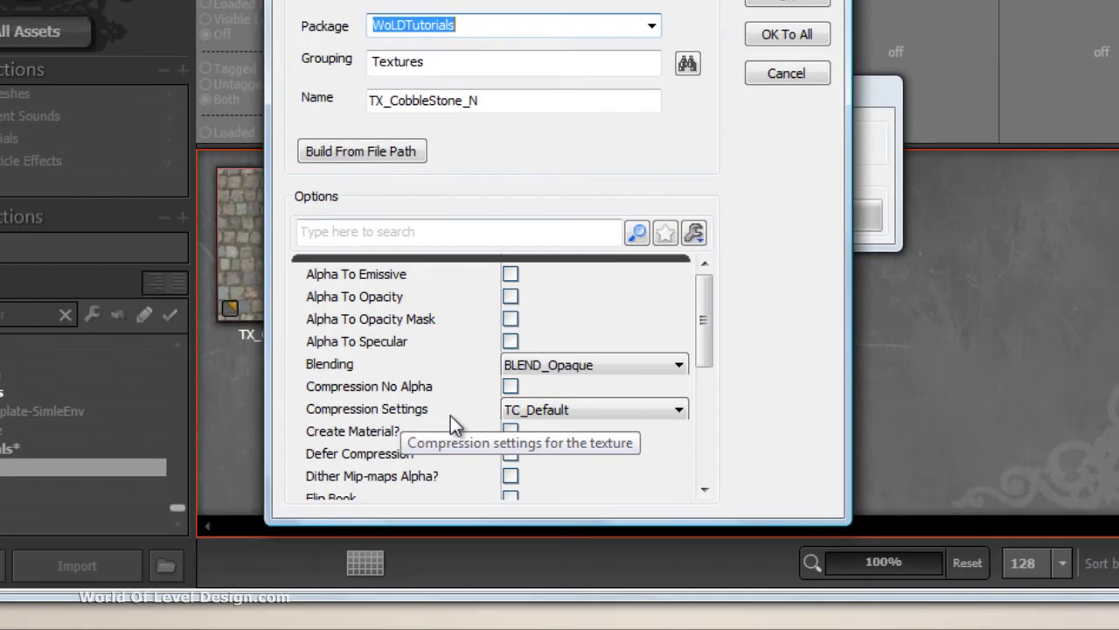
{"action": "left_click", "coordinate": [561, 411]}
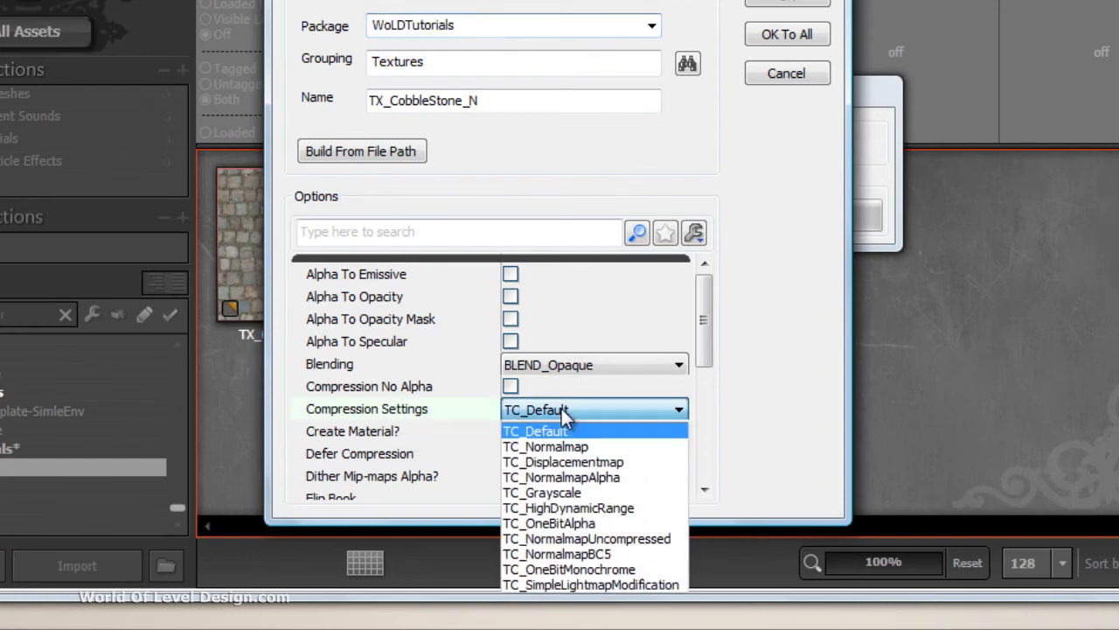
{"action": "left_click", "coordinate": [588, 448]}
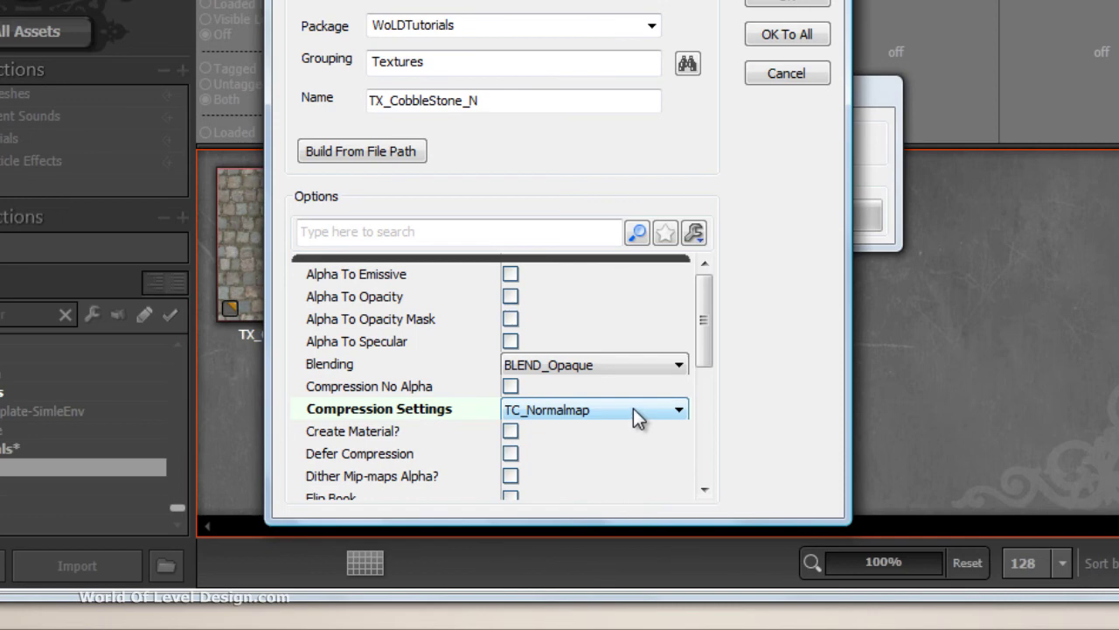
{"action": "left_click", "coordinate": [636, 414]}
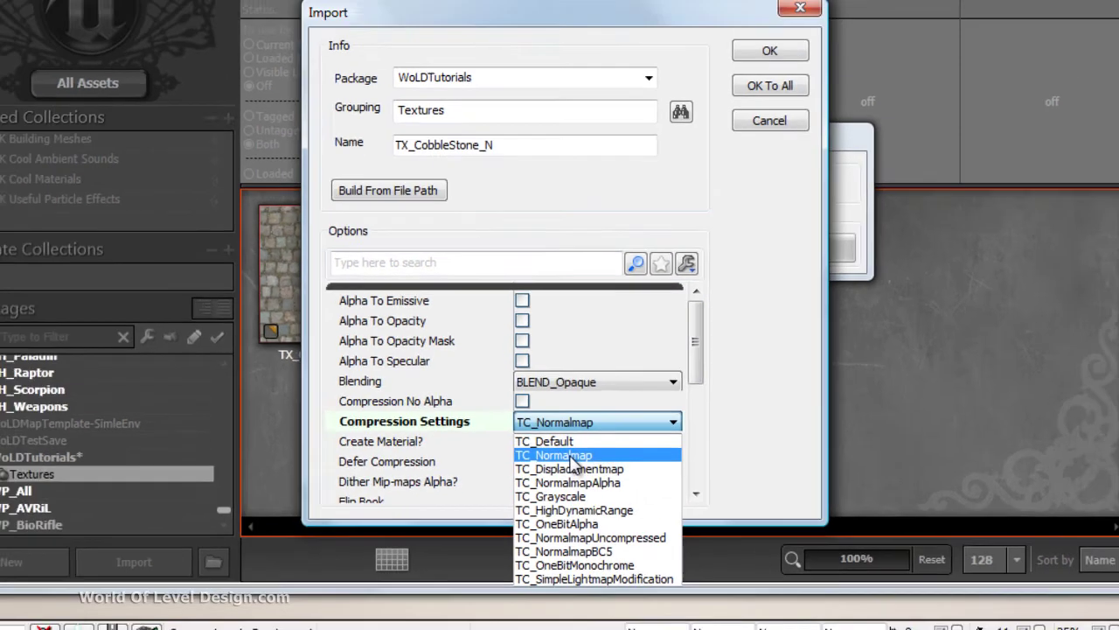
{"action": "left_click", "coordinate": [546, 447]}
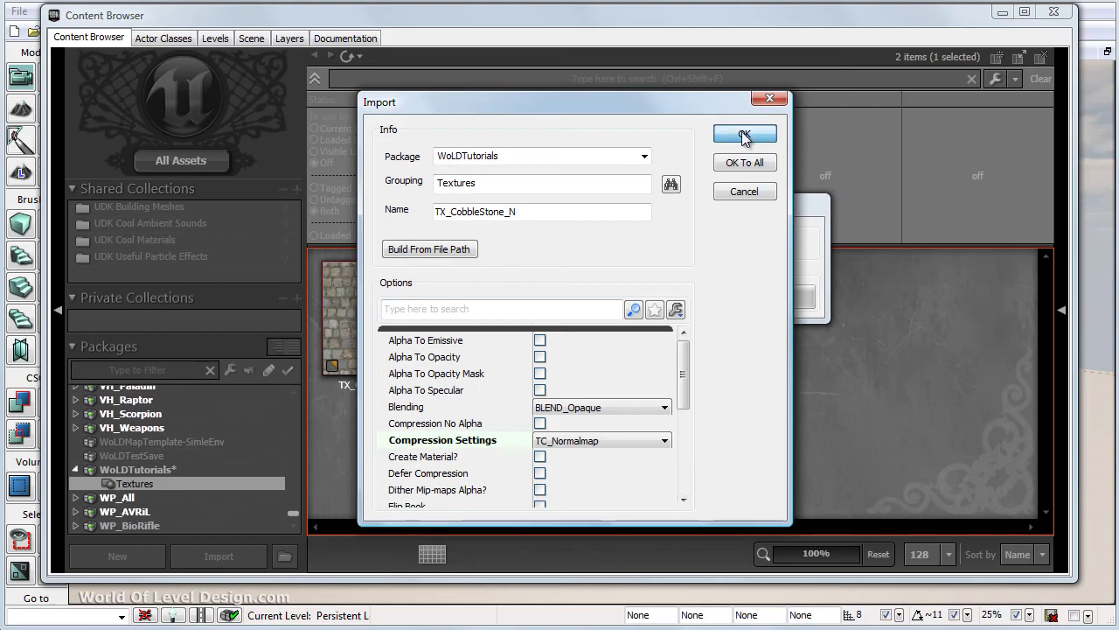
{"action": "left_click", "coordinate": [744, 138]}
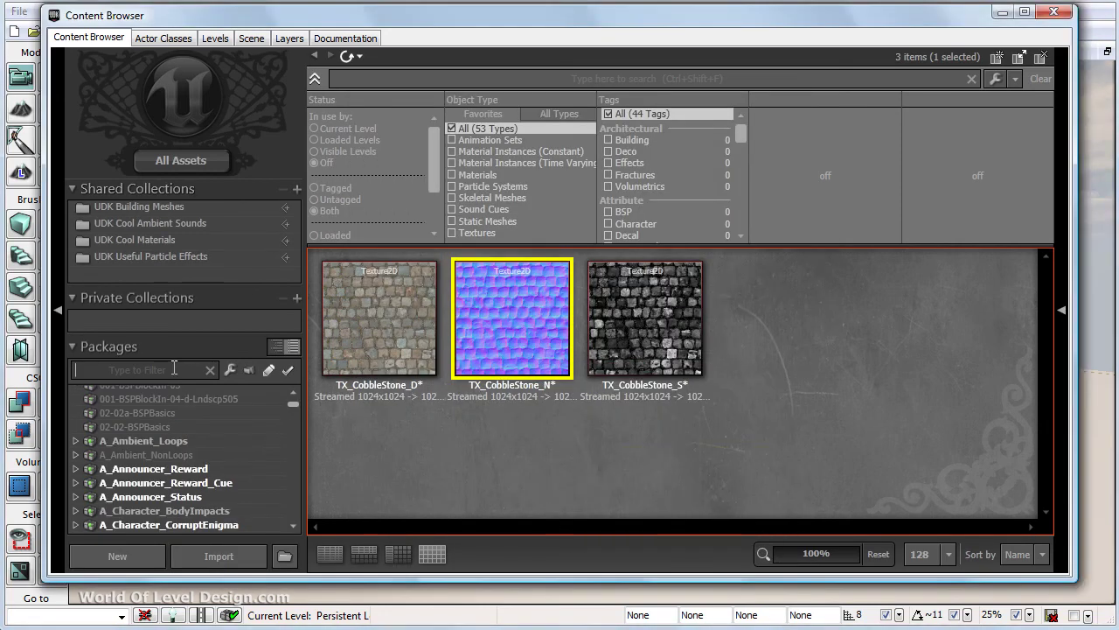
Filter the packages by "wold" and save the WoLDTutorials package.
{"action": "type", "text": "wold"}
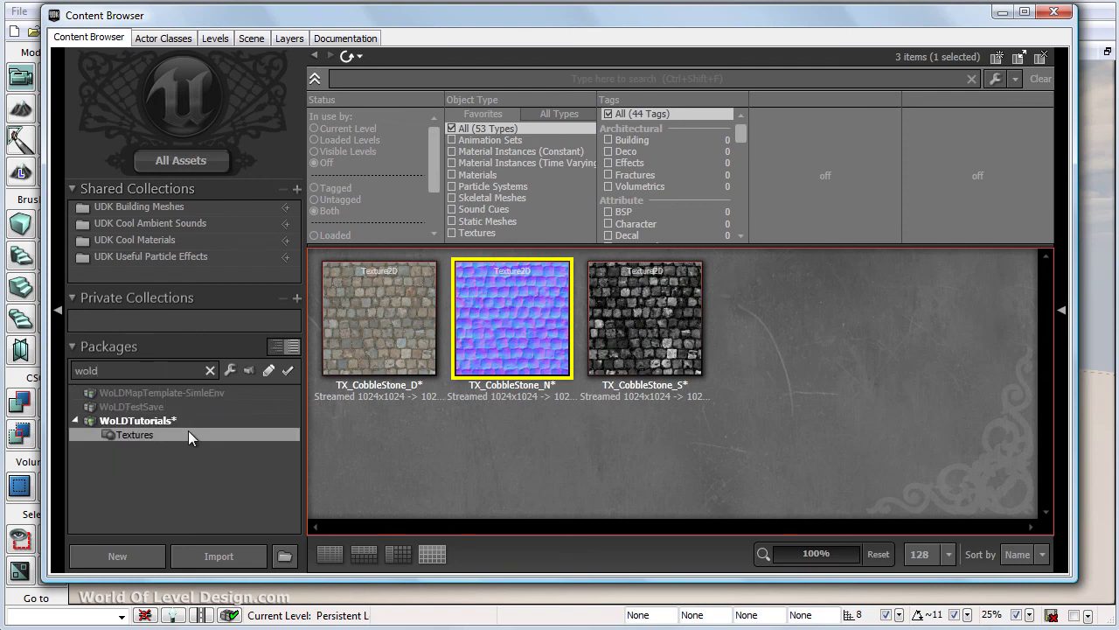
{"action": "left_click", "coordinate": [162, 419]}
{"action": "right_click", "coordinate": [159, 420]}
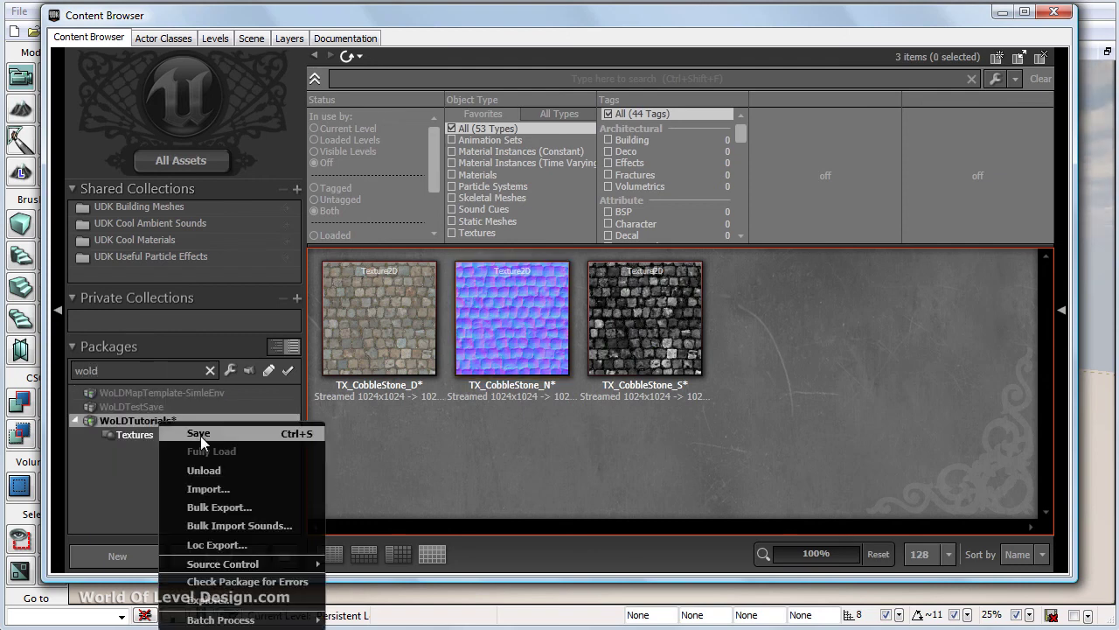
{"action": "left_click", "coordinate": [200, 436]}
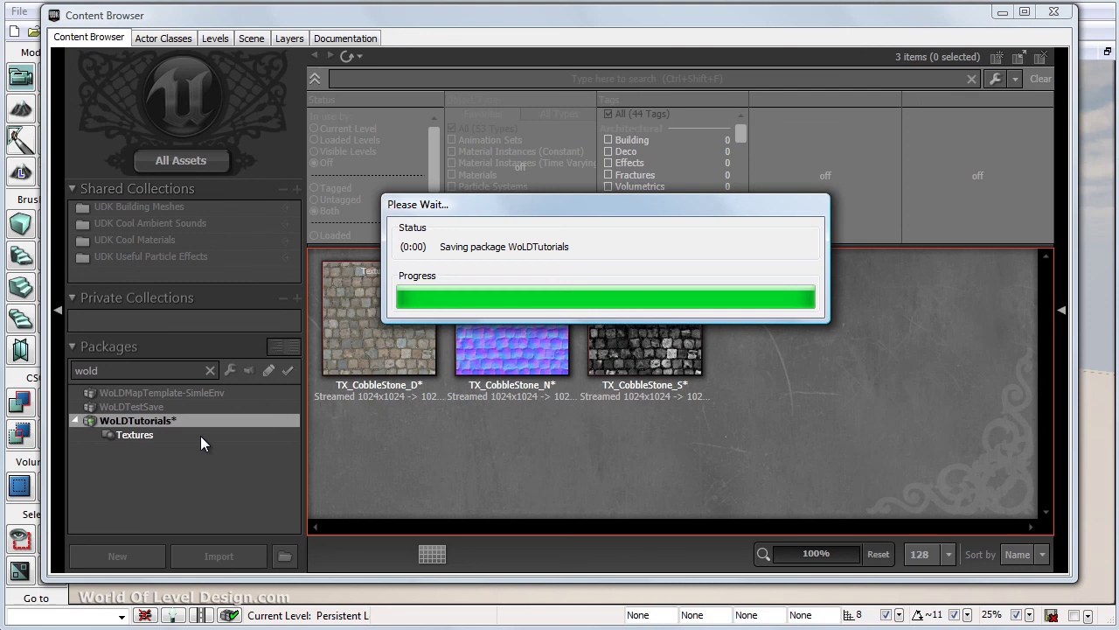